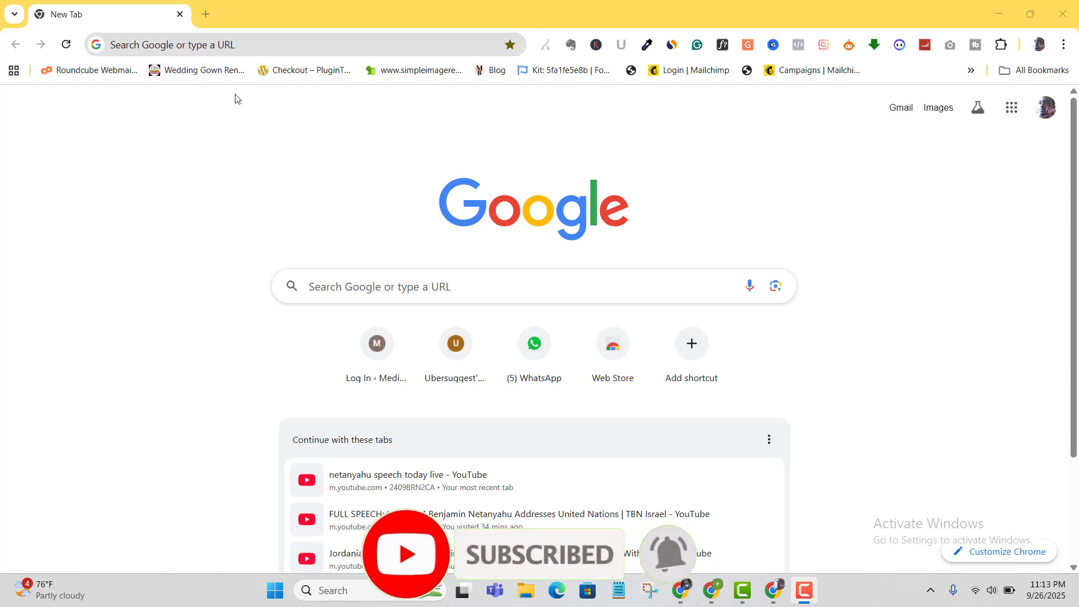
# Open ads.google.com and sign in to the Google Ads account
pyautogui.click(227, 45)
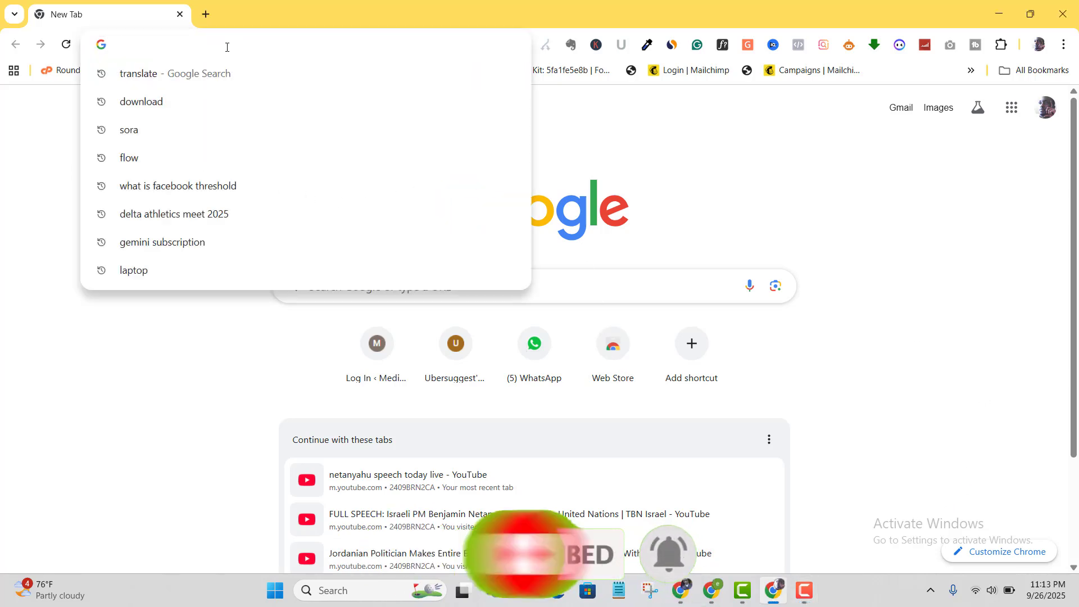
pyautogui.write('ad')
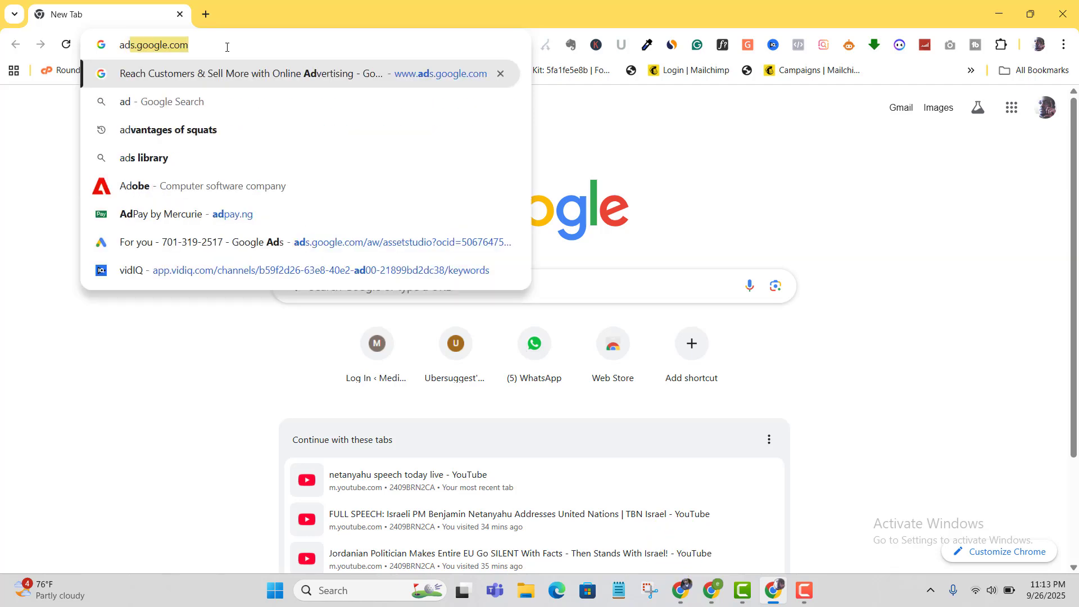
pyautogui.press('Return')
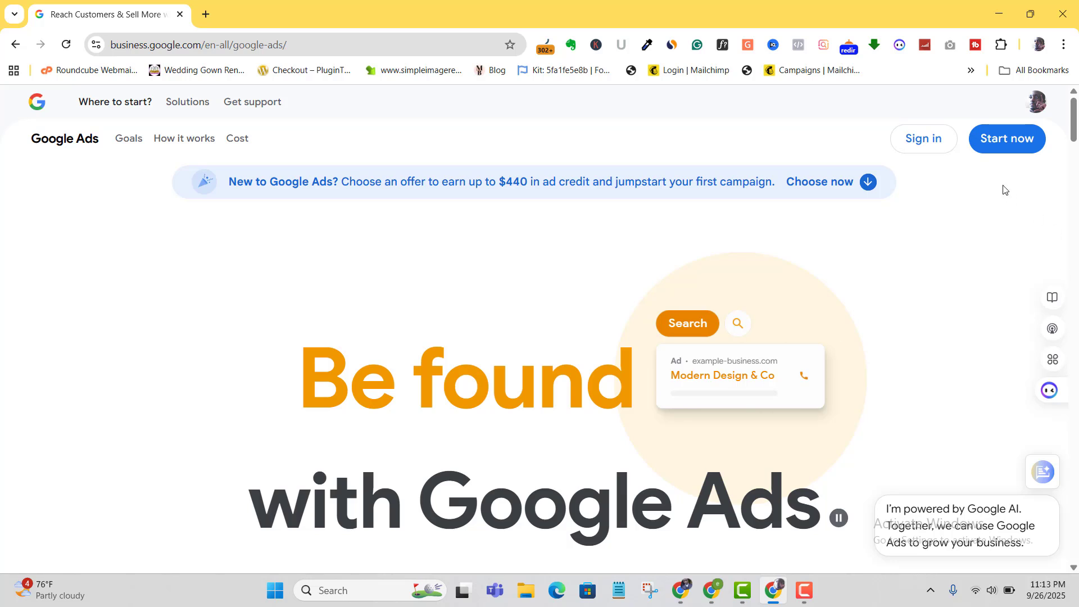
pyautogui.click(920, 144)
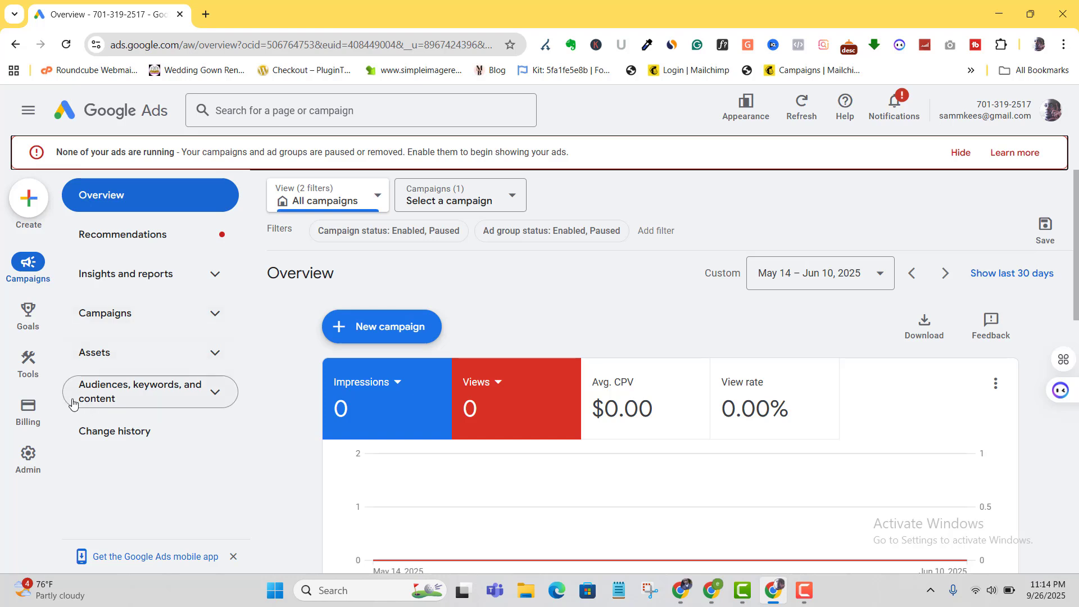
# Open Audience manager from the shared library of the Google Ads tools
pyautogui.moveTo(27, 372)
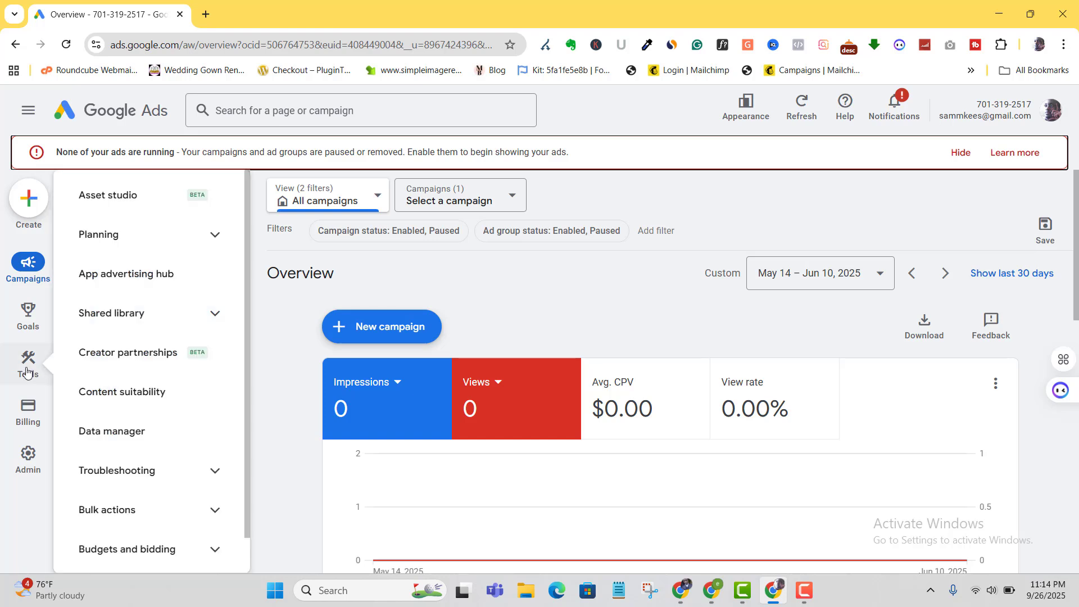
pyautogui.click(26, 372)
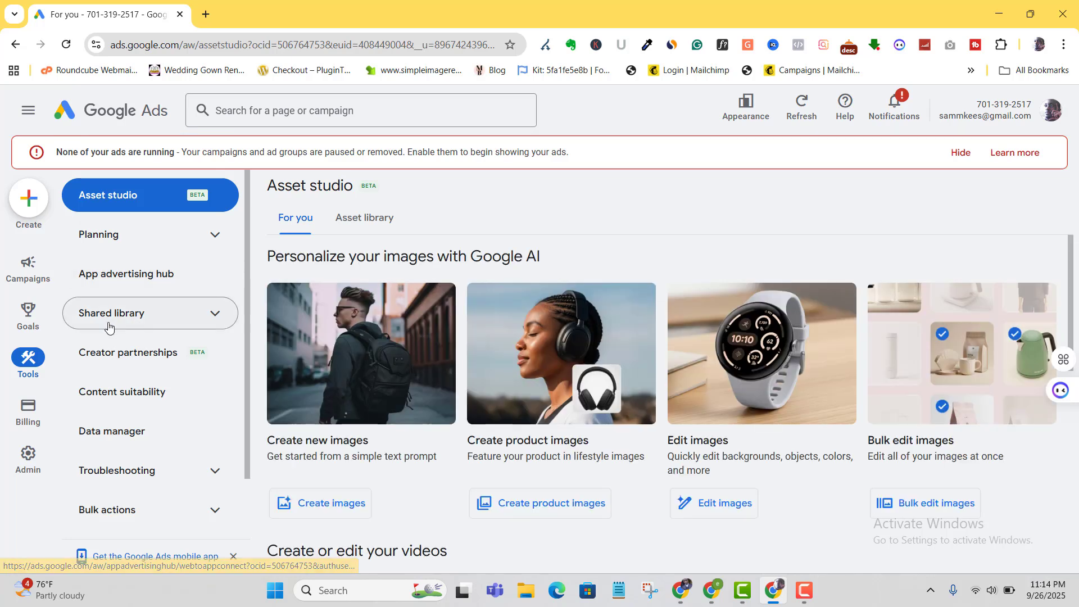
pyautogui.click(219, 316)
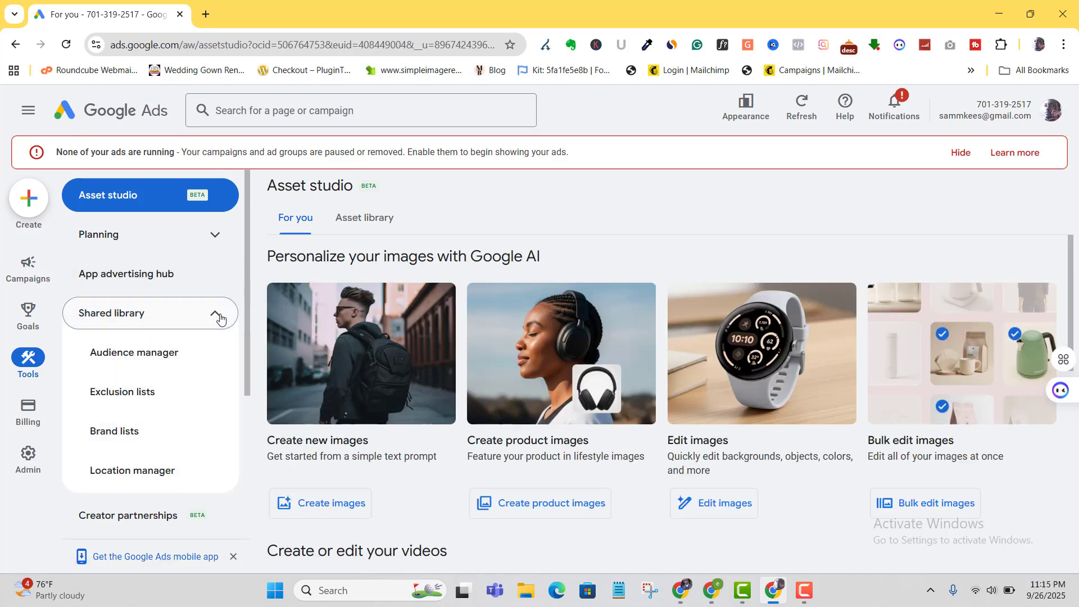
pyautogui.click(145, 355)
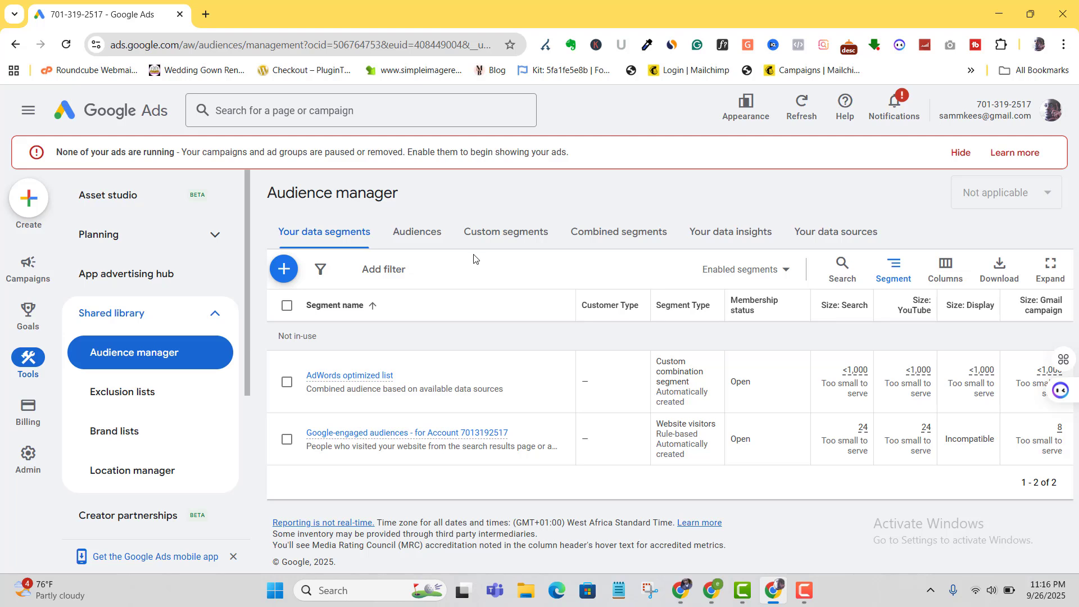
# Examine the data segment types on offer and the targeting sections of the new audience form, leaving both without creating anything
pyautogui.click(286, 272)
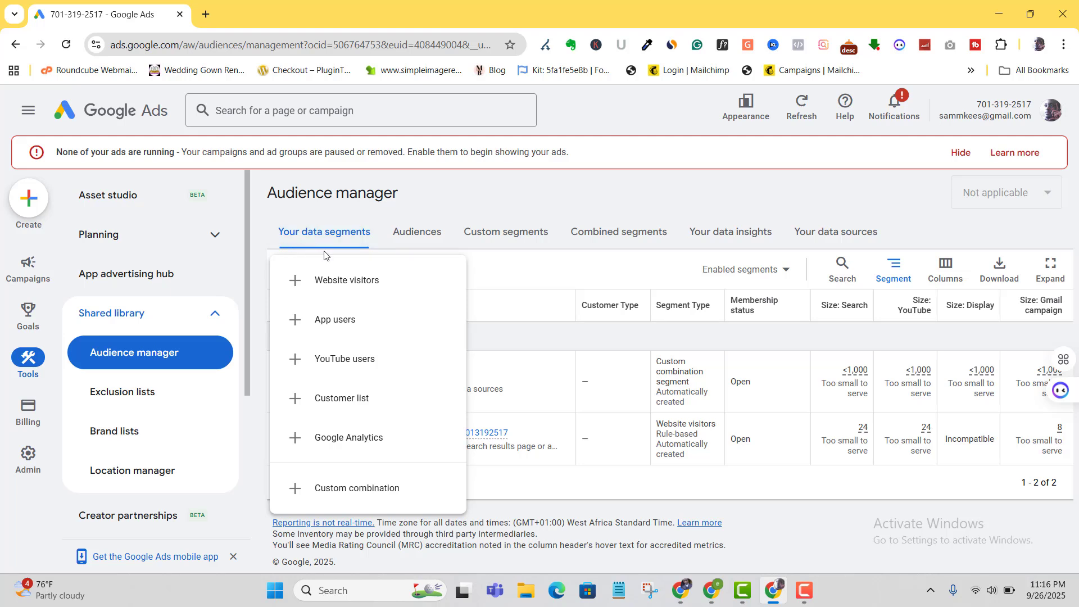
pyautogui.click(423, 201)
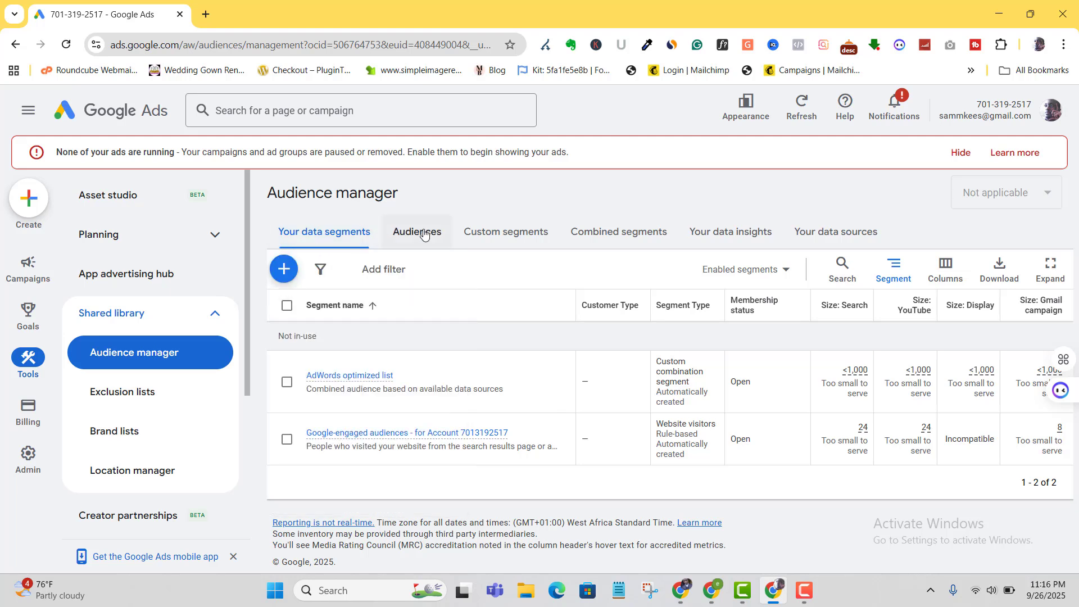
pyautogui.click(423, 233)
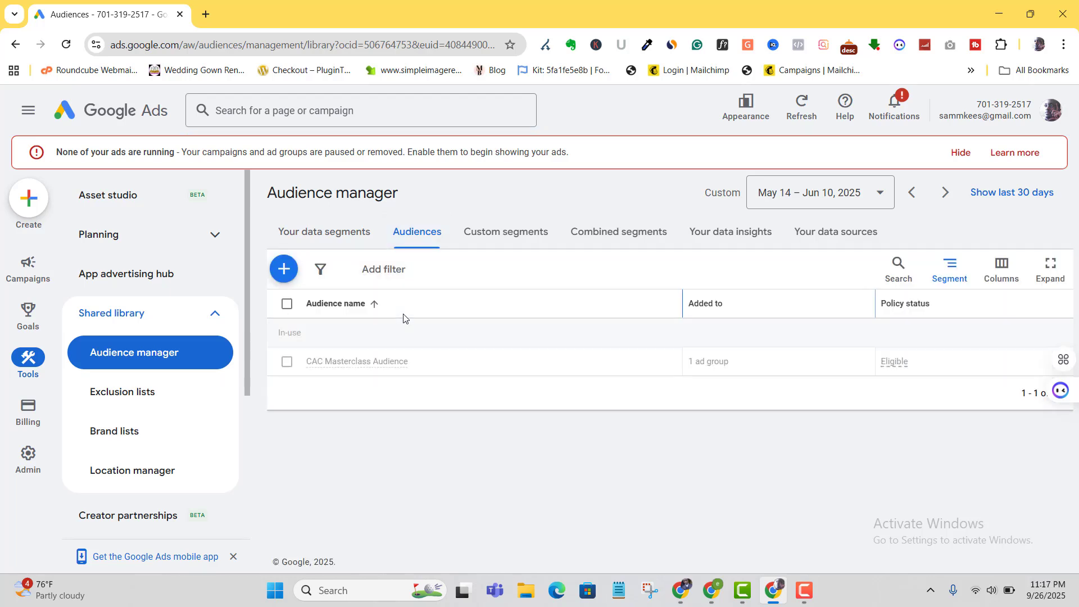
pyautogui.click(283, 269)
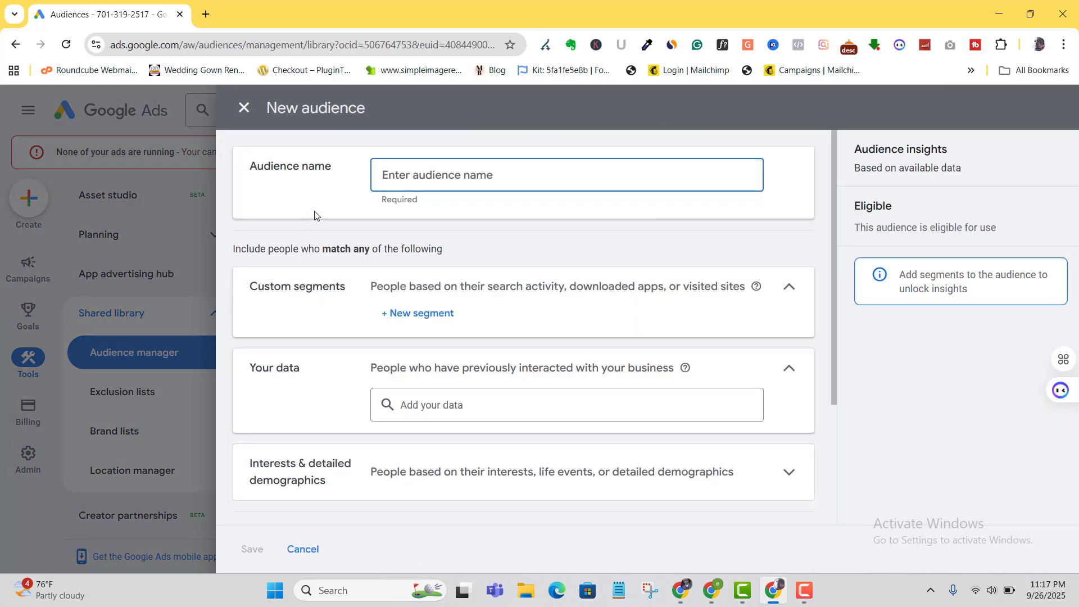
pyautogui.scroll(-3, 422, 323)
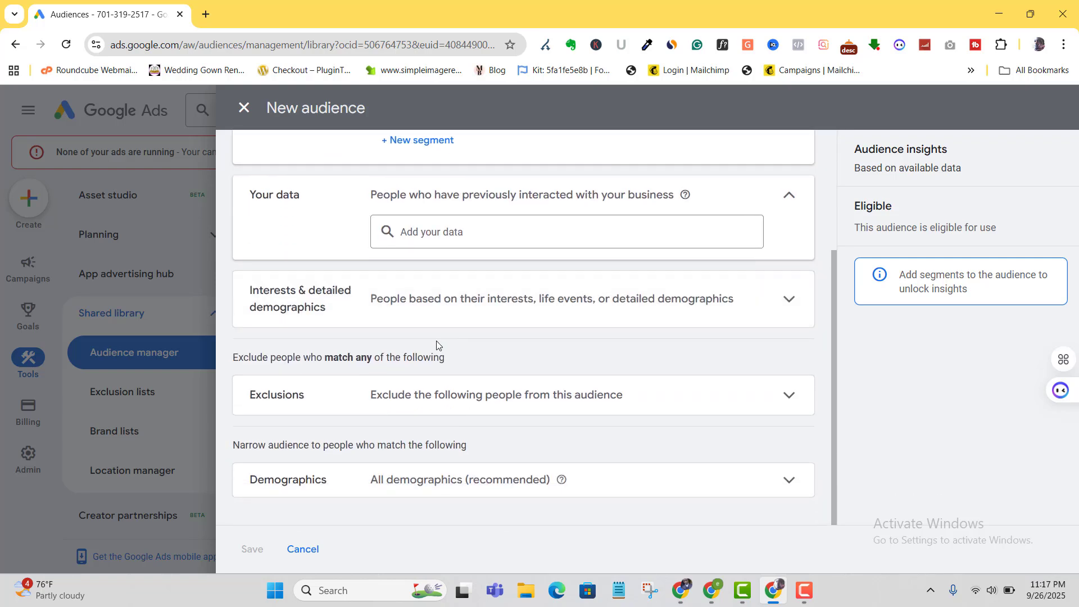
pyautogui.click(245, 111)
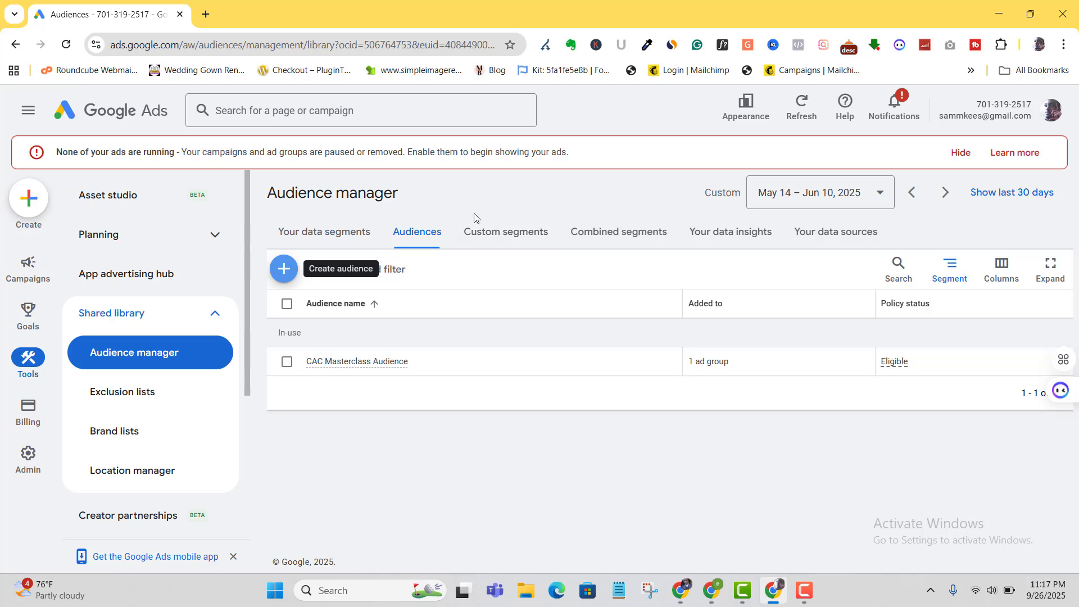
# Start a new custom segment and name it "Test Name"
pyautogui.click(502, 235)
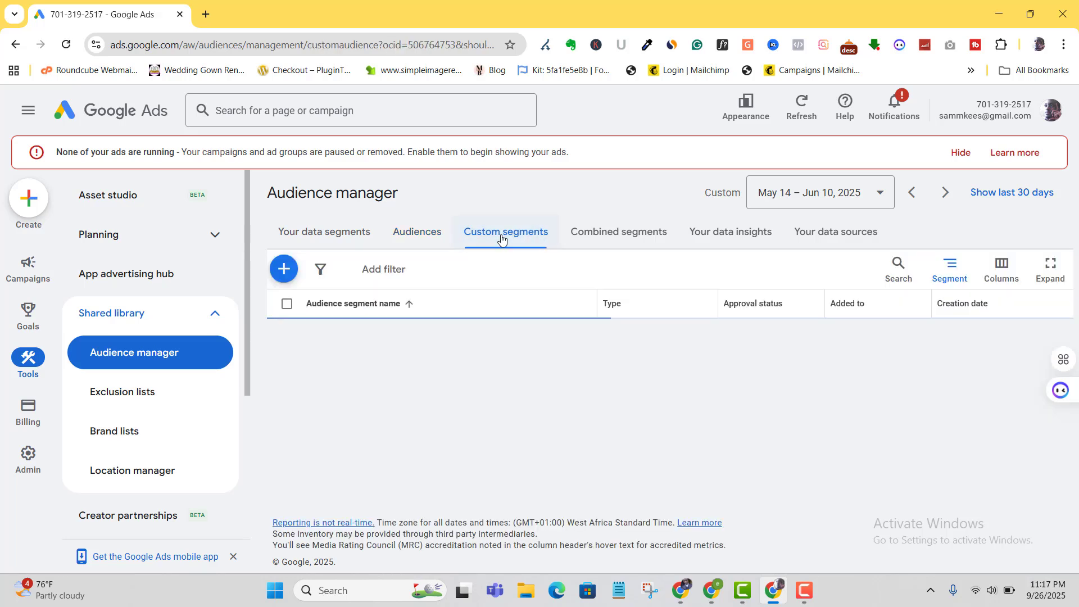
pyautogui.click(286, 274)
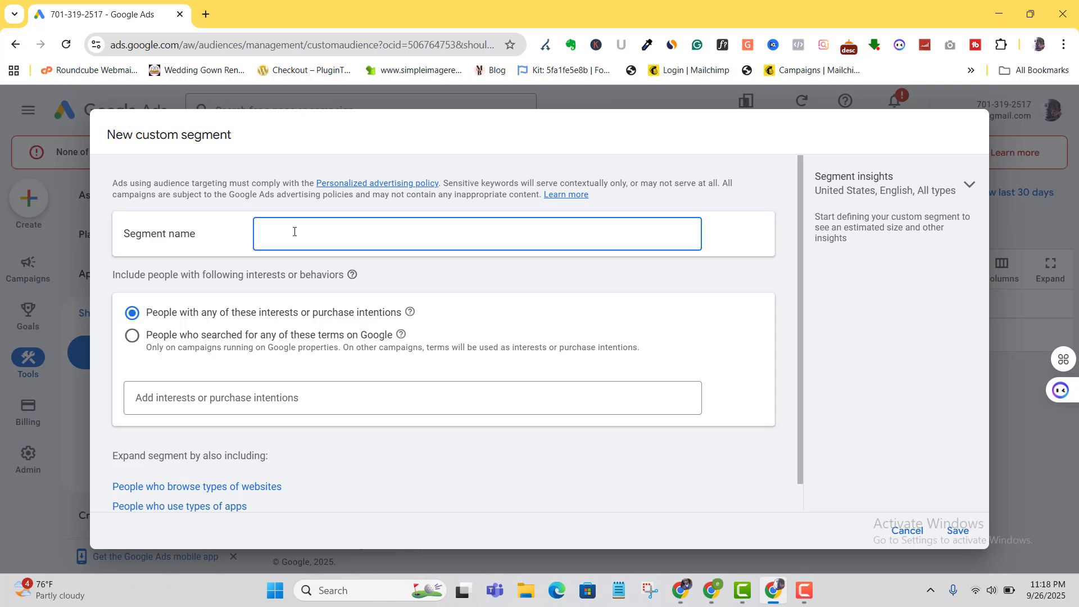
pyautogui.write('Test Name')
pyautogui.click(397, 281)
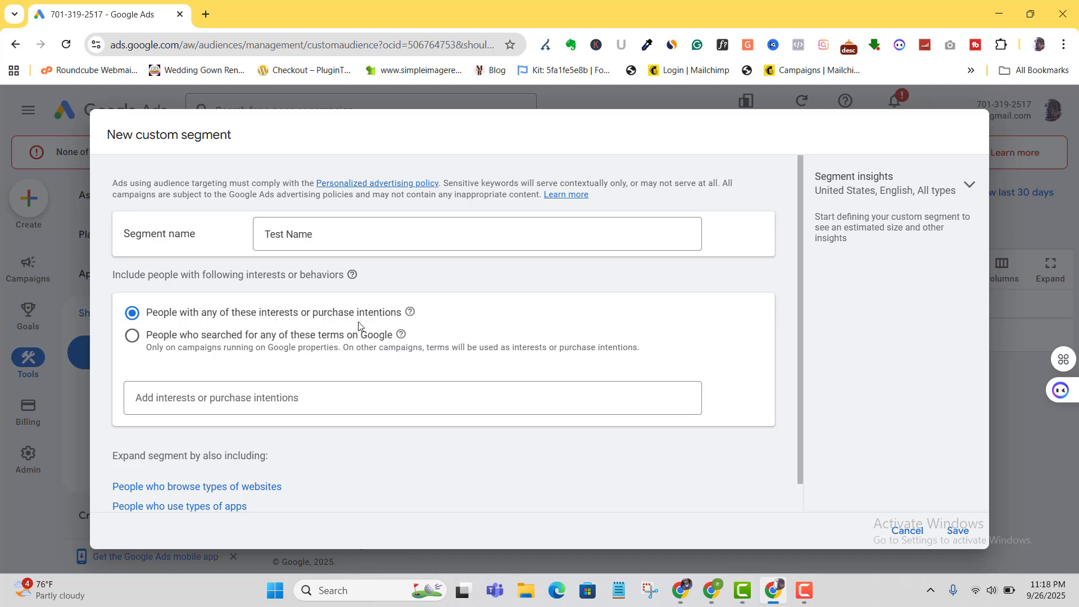
# Look up interest or purchase intention ideas for "youtube ad" and close the suggestions without adding any
pyautogui.click(179, 399)
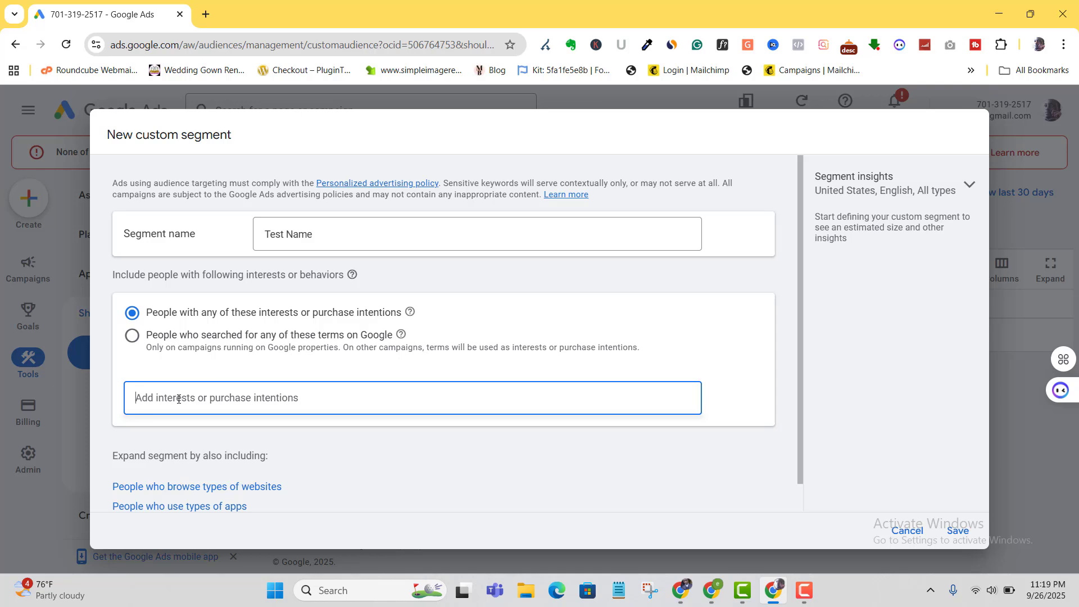
pyautogui.write('youtube ad')
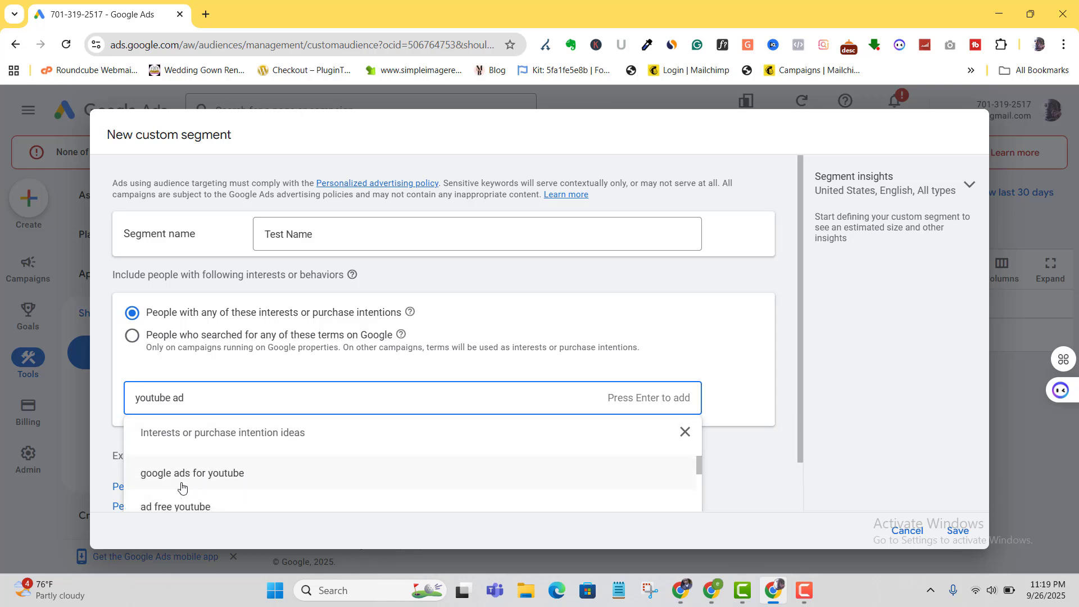
pyautogui.scroll(-1, 200, 489)
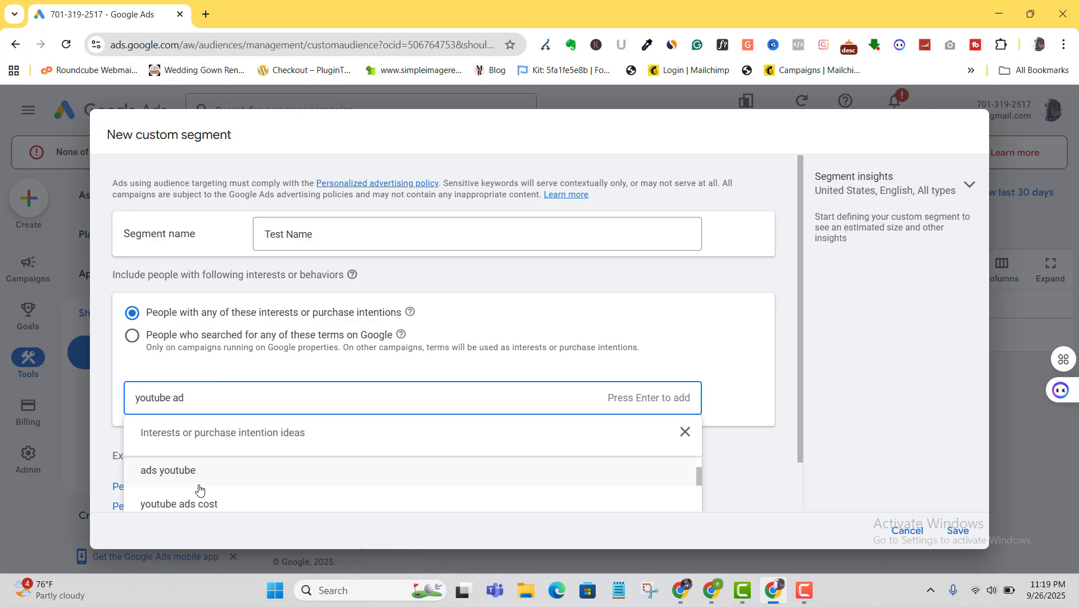
pyautogui.scroll(-1, 200, 488)
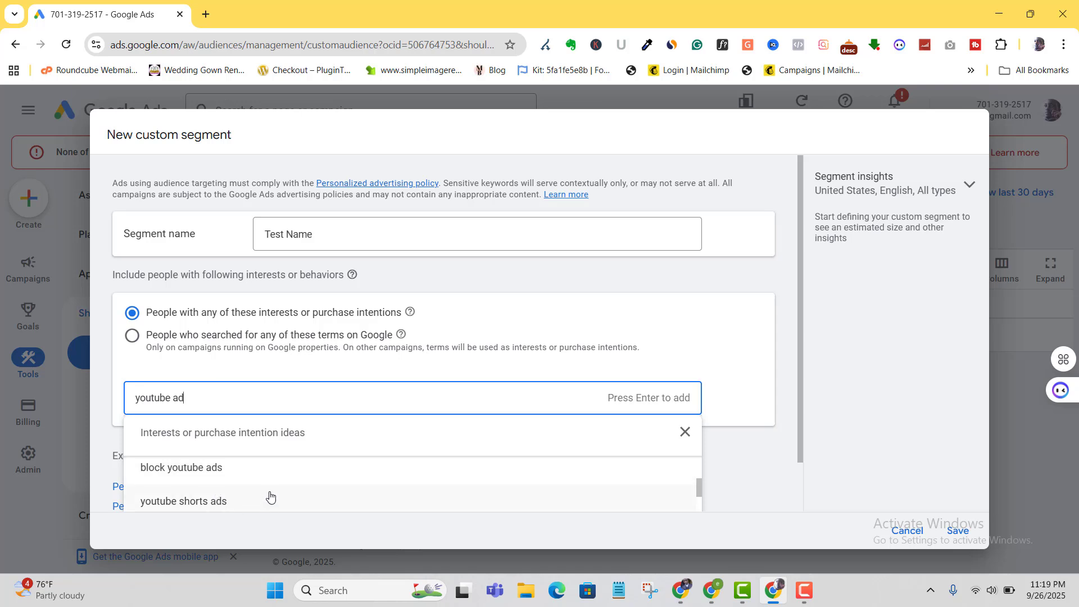
pyautogui.moveTo(414, 313)
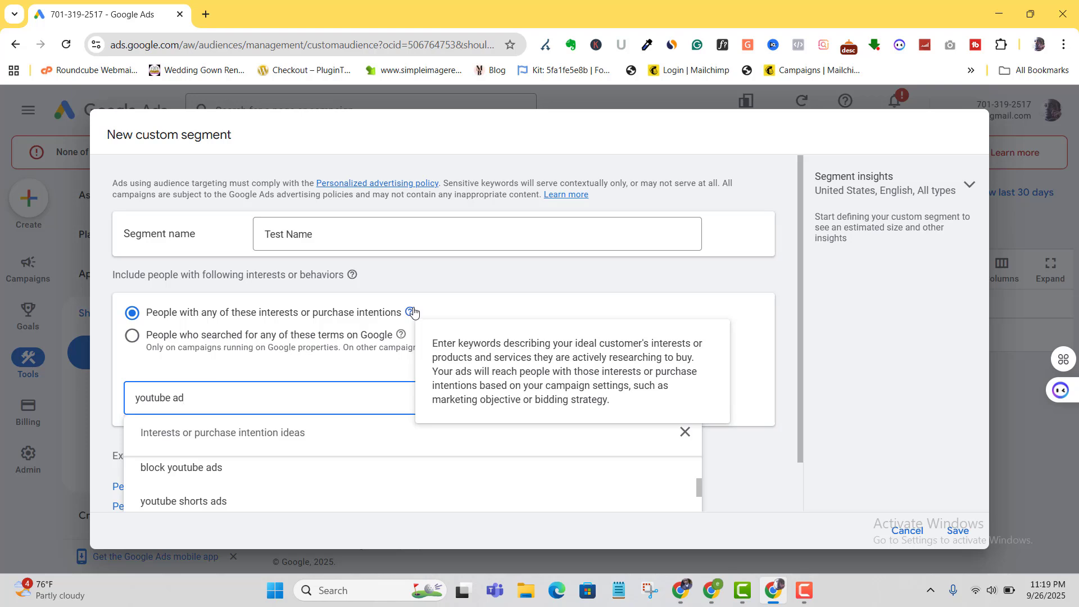
pyautogui.click(683, 435)
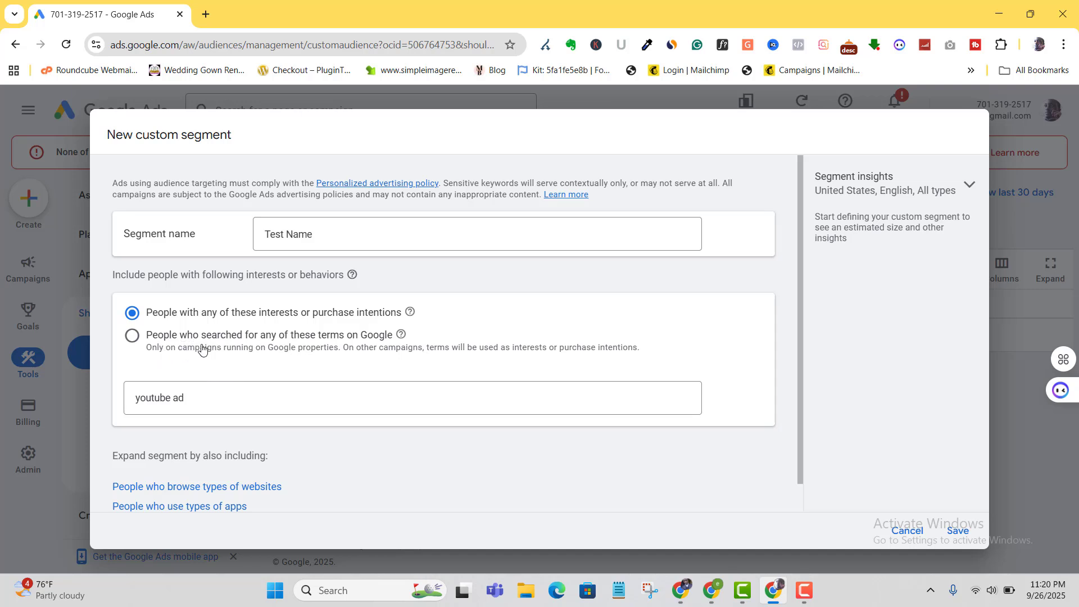
# Set the custom segment to include people who searched for any of these terms on Google
pyautogui.click(134, 342)
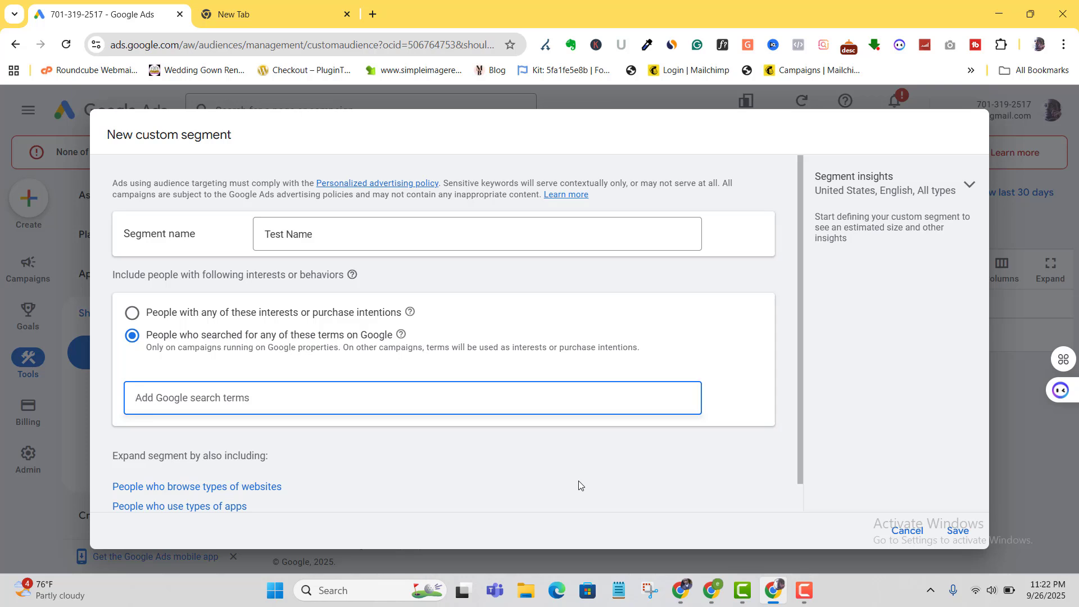
# Open YouTube in a separate browser tab and look up its search suggestions for "digital products"
pyautogui.click(211, 7)
pyautogui.write('youtube.com')
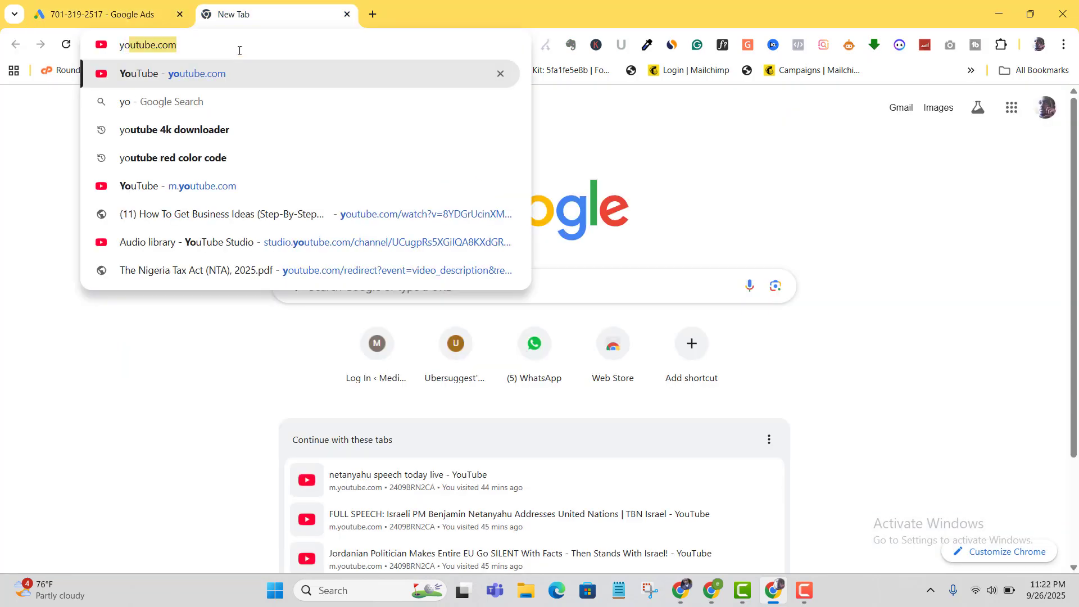
pyautogui.press('Return')
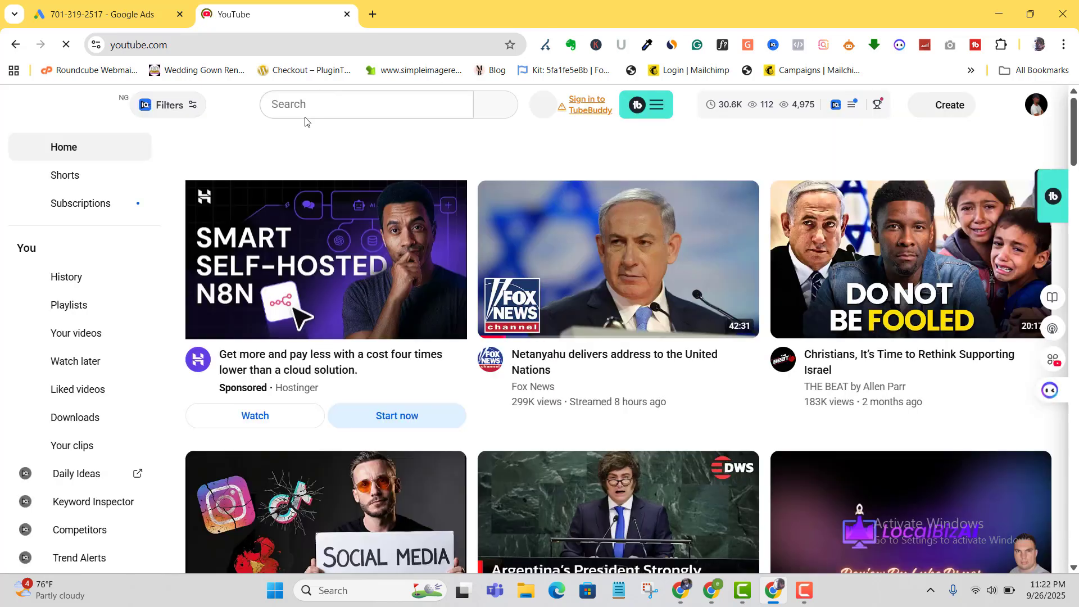
pyautogui.click(308, 103)
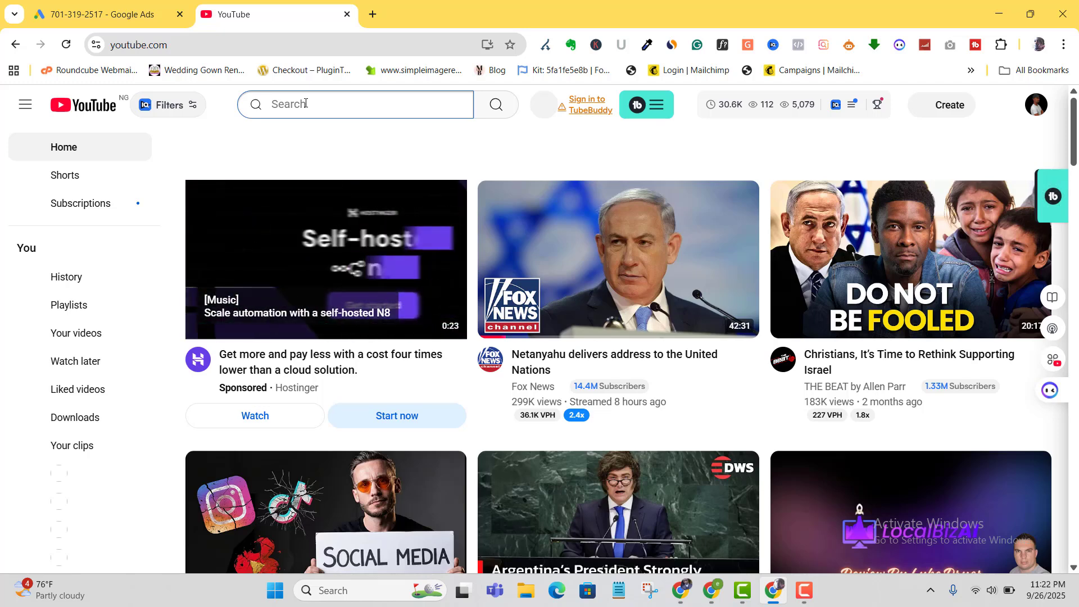
pyautogui.write('digital ')
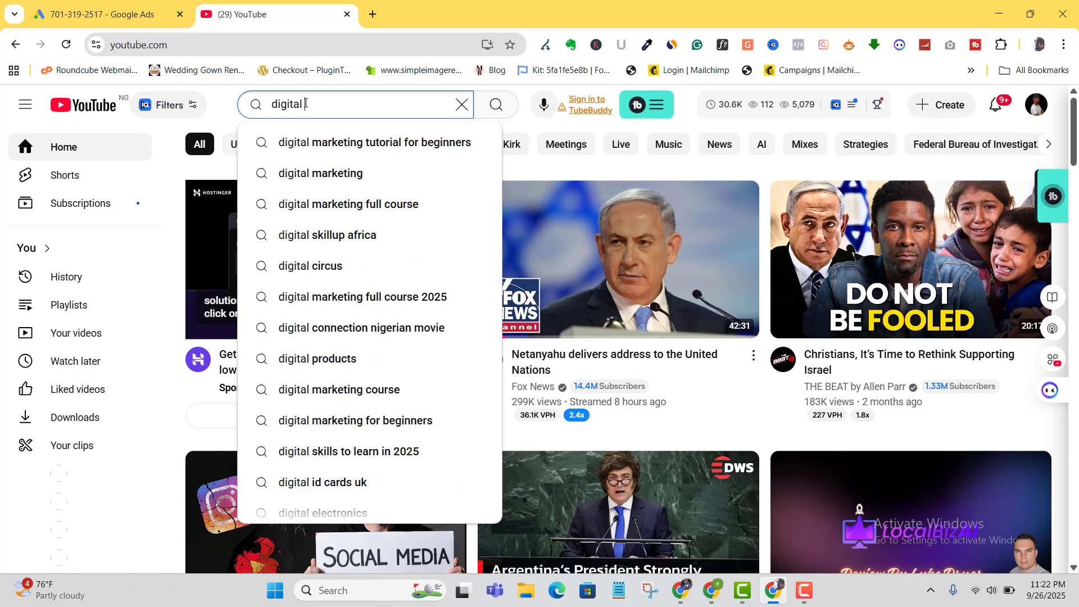
pyautogui.write('products')
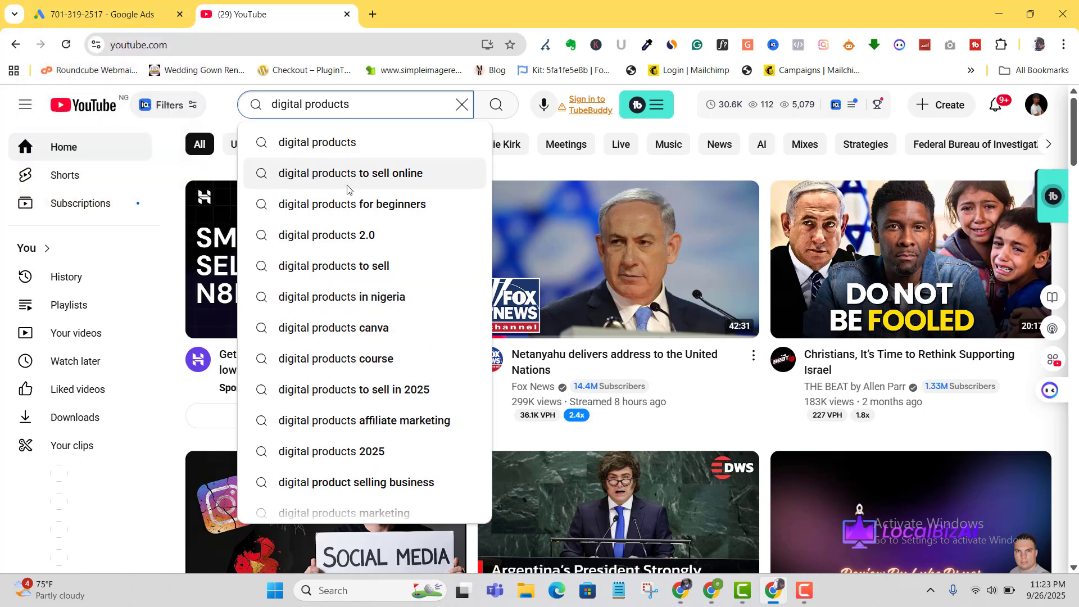
# Return to the Google Ads custom segment and add "digital products to sell online" as a Google search term
pyautogui.click(132, 17)
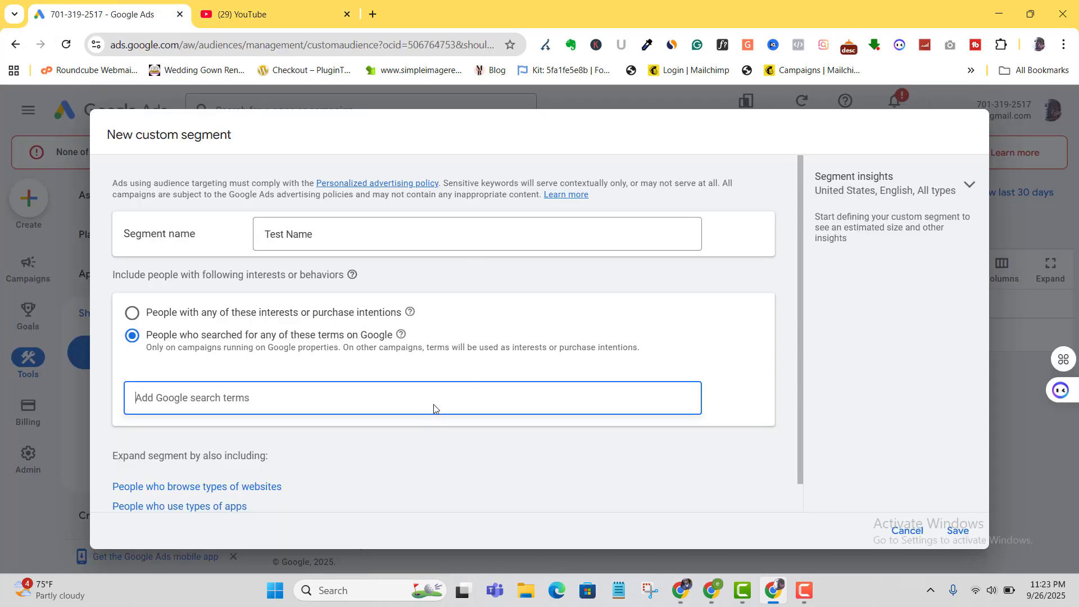
pyautogui.write('digital ')
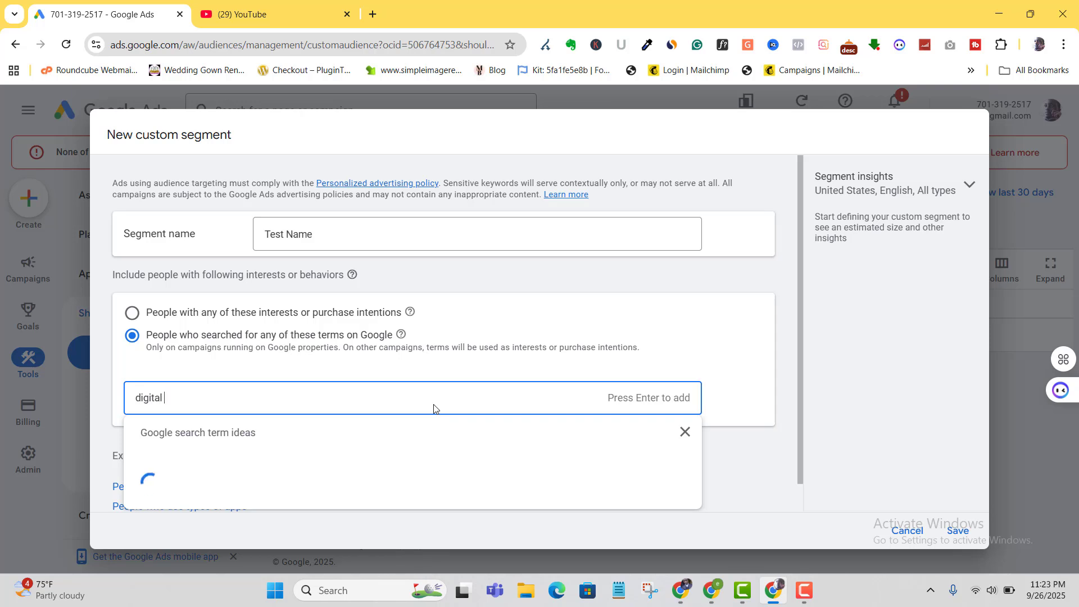
pyautogui.write('prod')
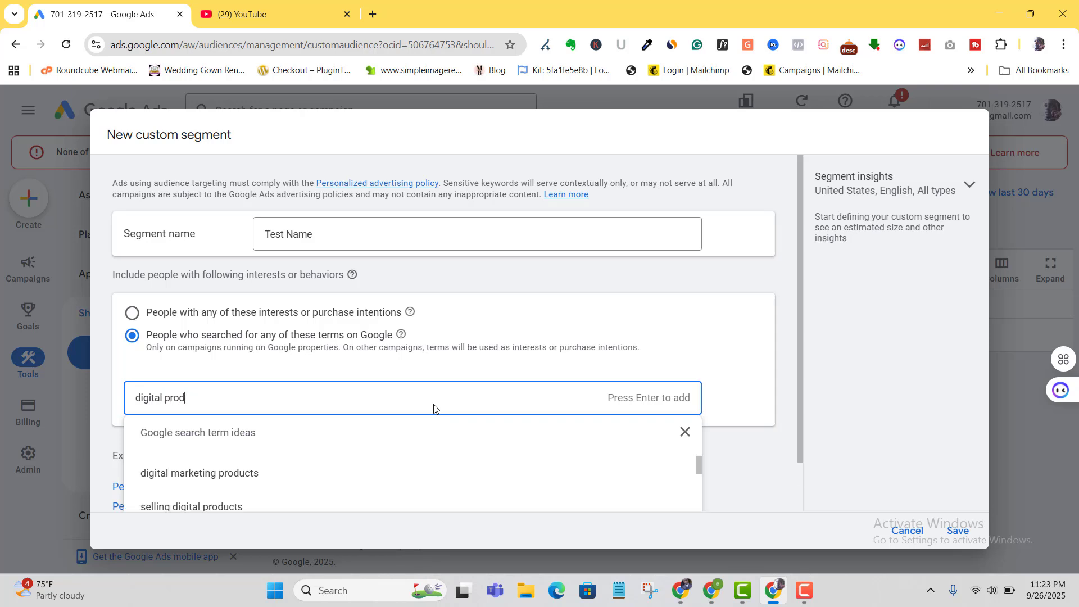
pyautogui.write('ucts to')
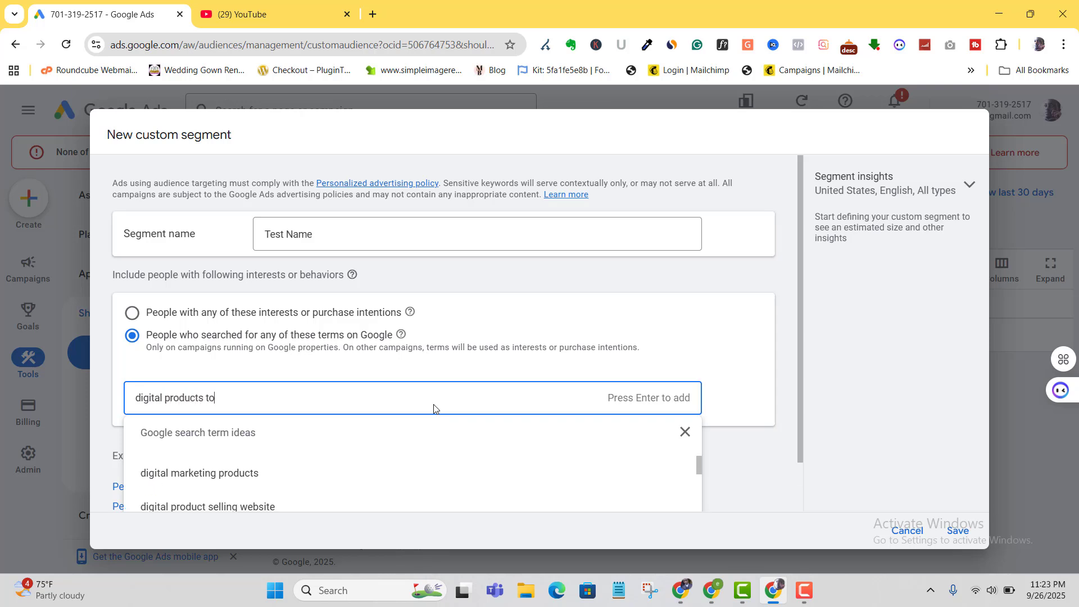
pyautogui.write(' sell online')
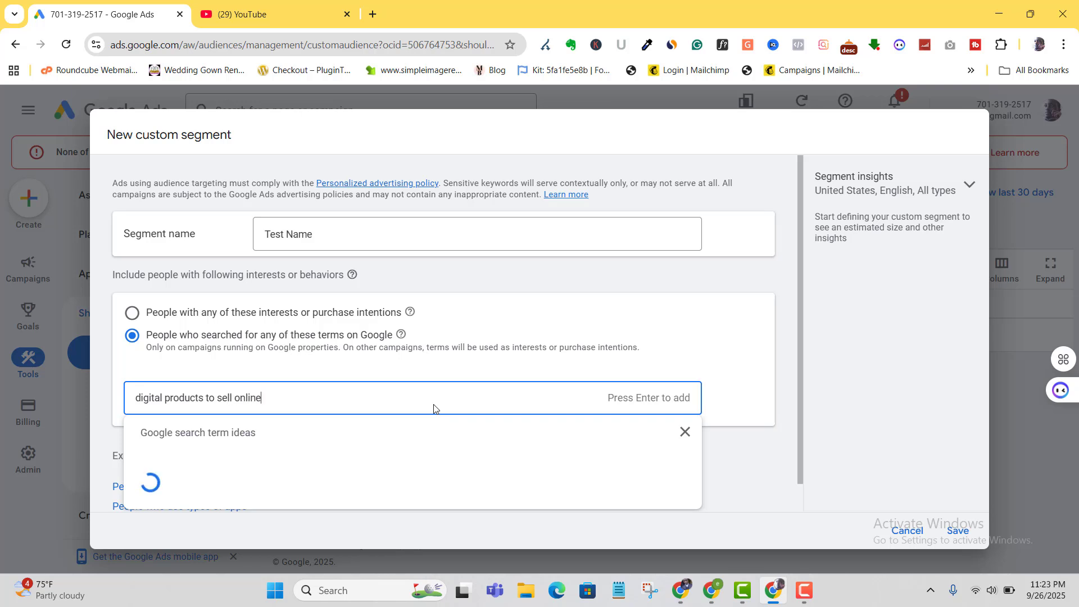
pyautogui.press('Return')
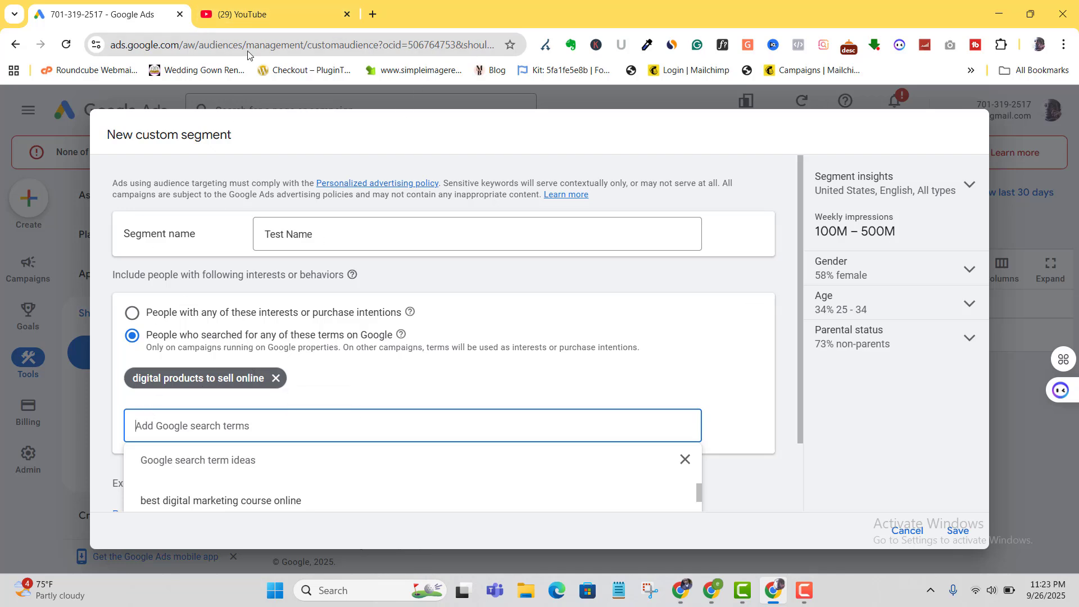
# Check the YouTube suggestions for "digital products", then add "digital products for beginners" as a Google search term in the Google Ads custom segment
pyautogui.click(279, 8)
pyautogui.click(299, 107)
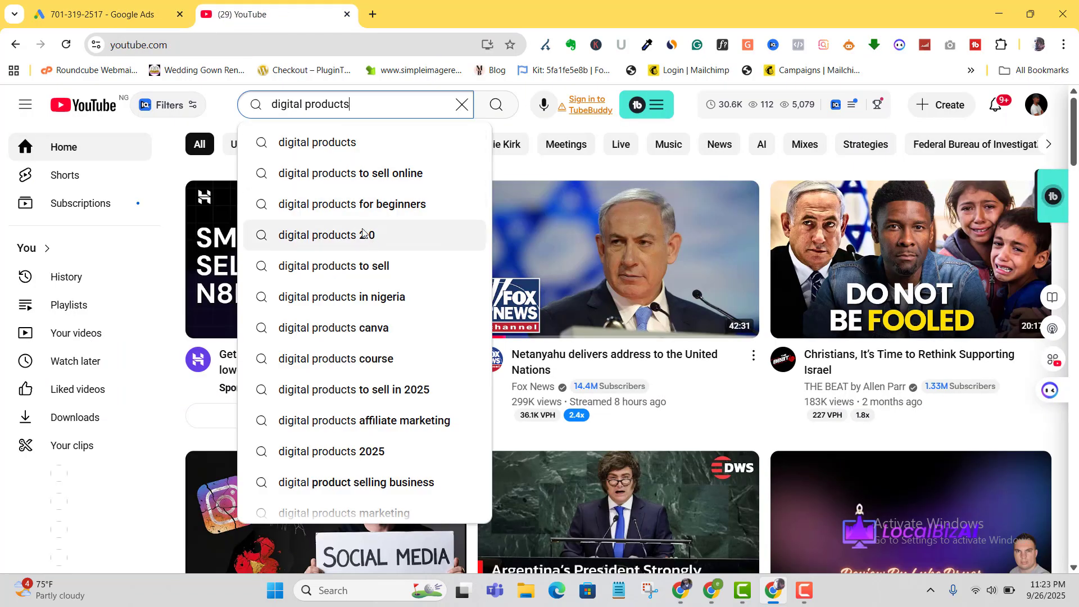
pyautogui.click(102, 14)
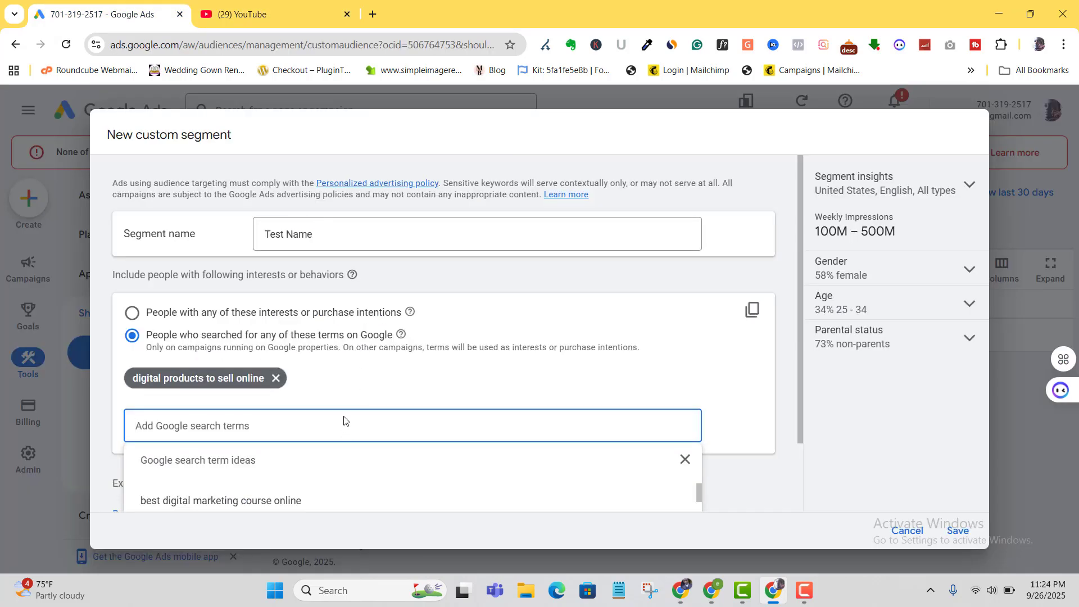
pyautogui.write('digital pr')
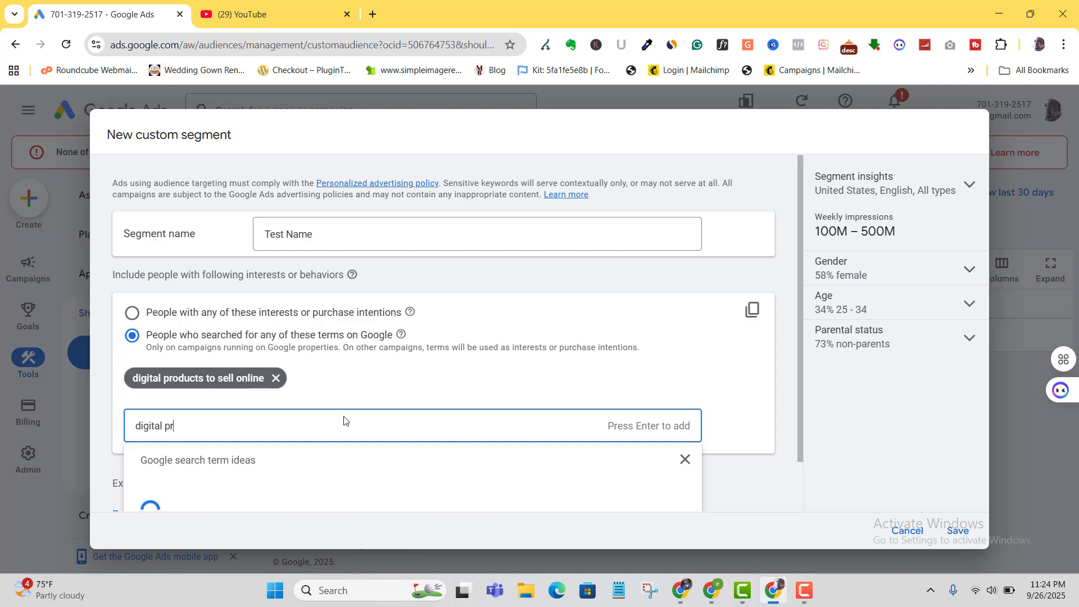
pyautogui.write('oducts for ')
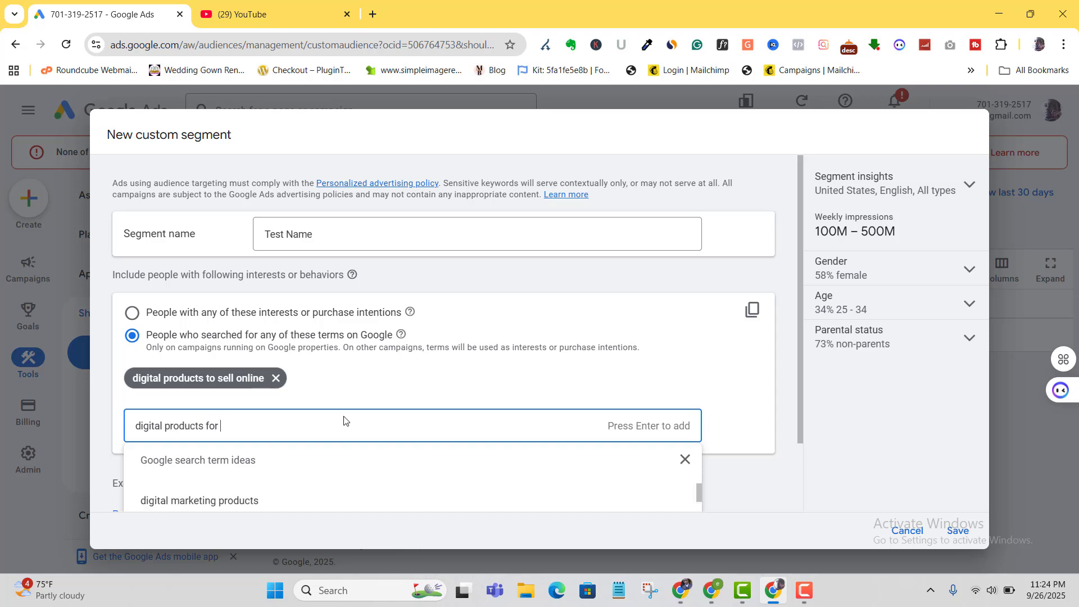
pyautogui.write('beginners')
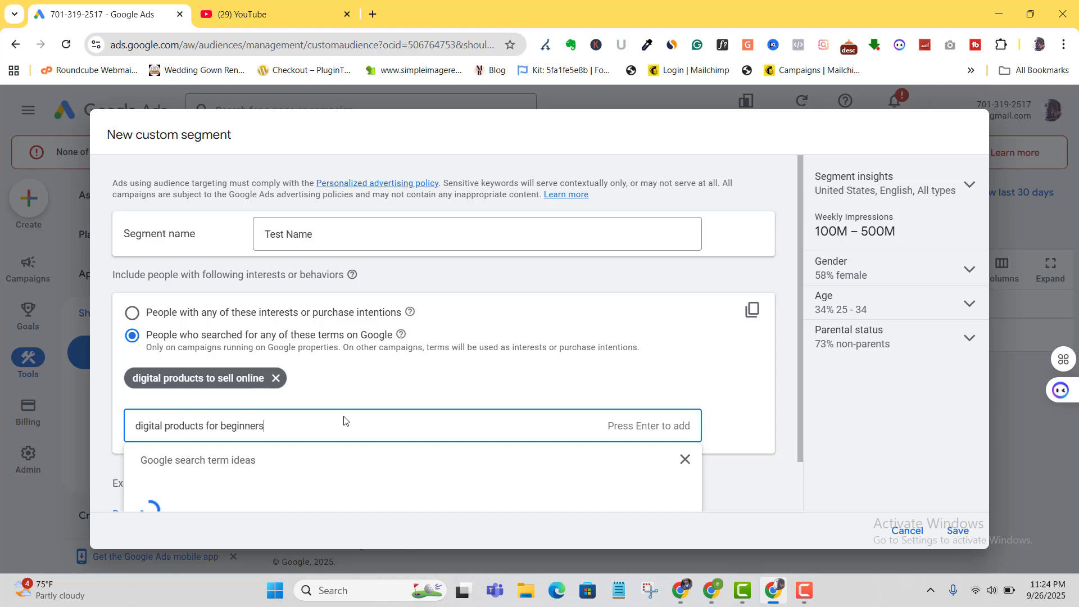
pyautogui.press('Return')
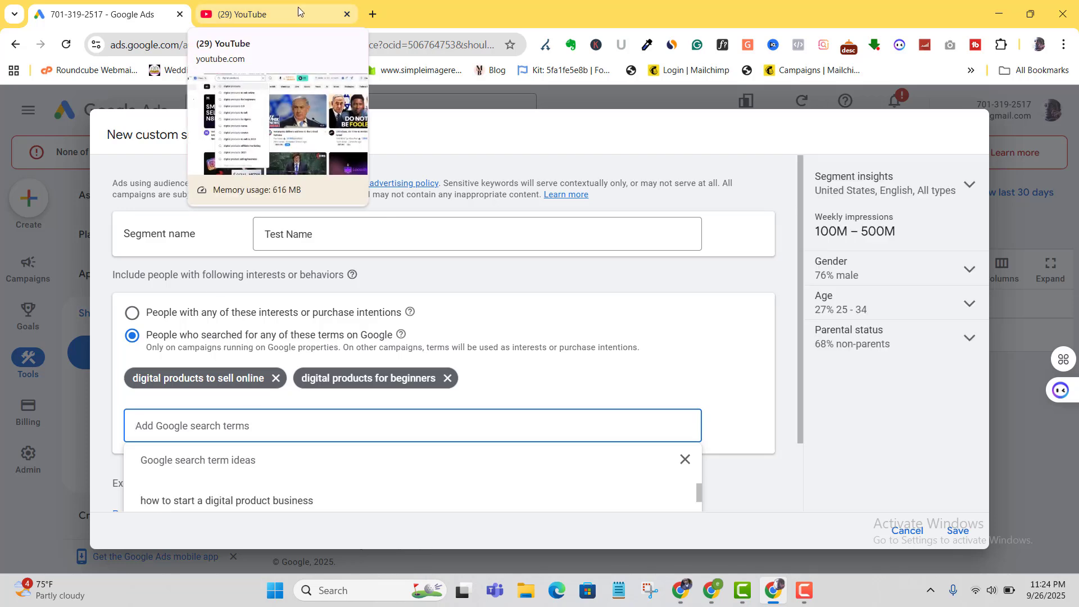
# Switch to YouTube and look up its search suggestions for "how to make money online" in place of "digital products"
pyautogui.click(276, 16)
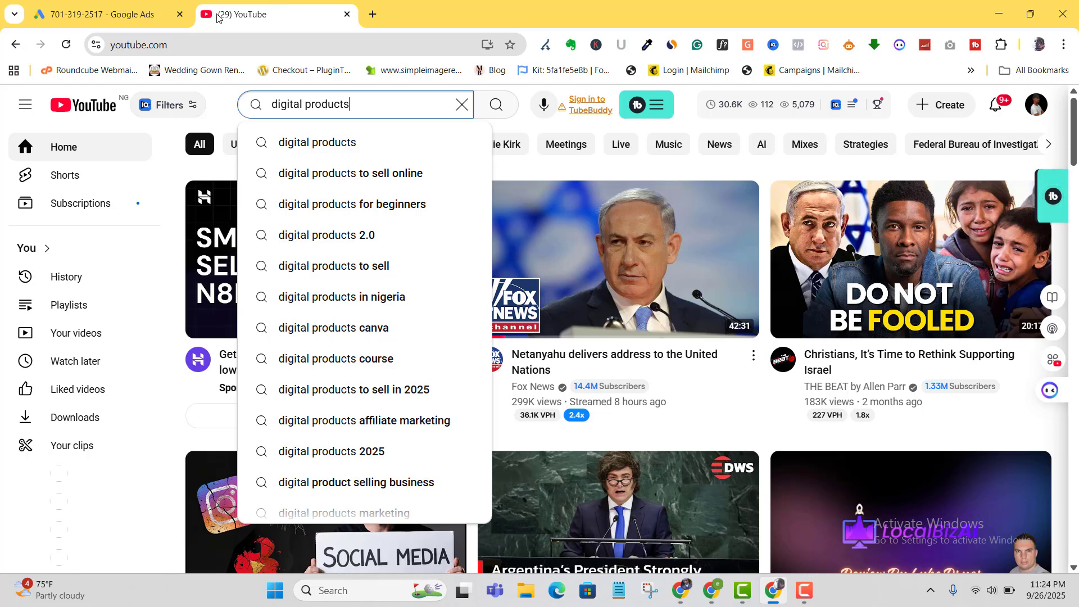
pyautogui.moveTo(115, 10)
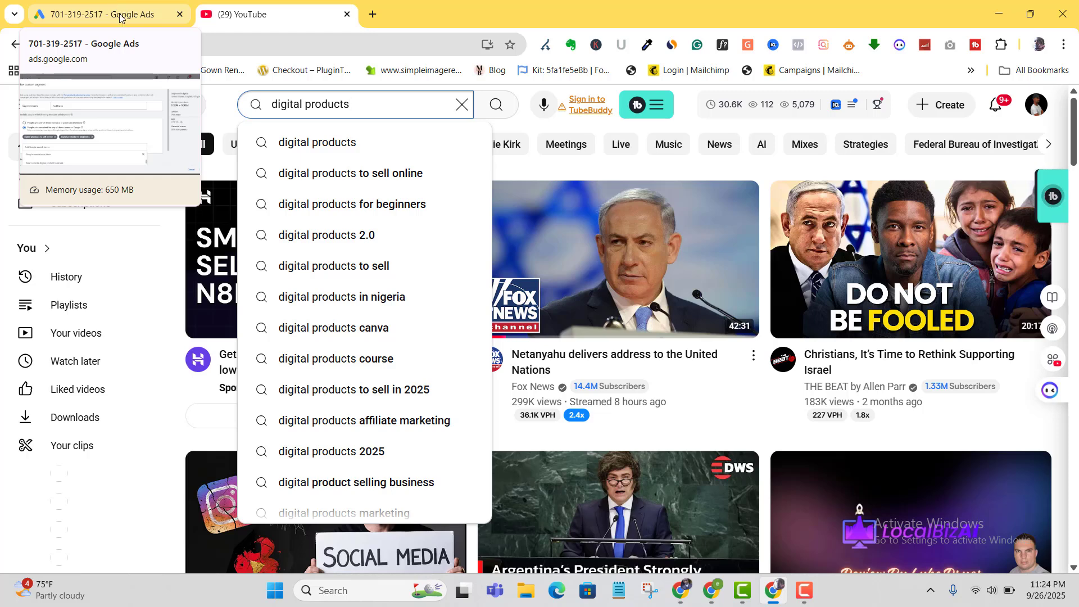
pyautogui.click(119, 12)
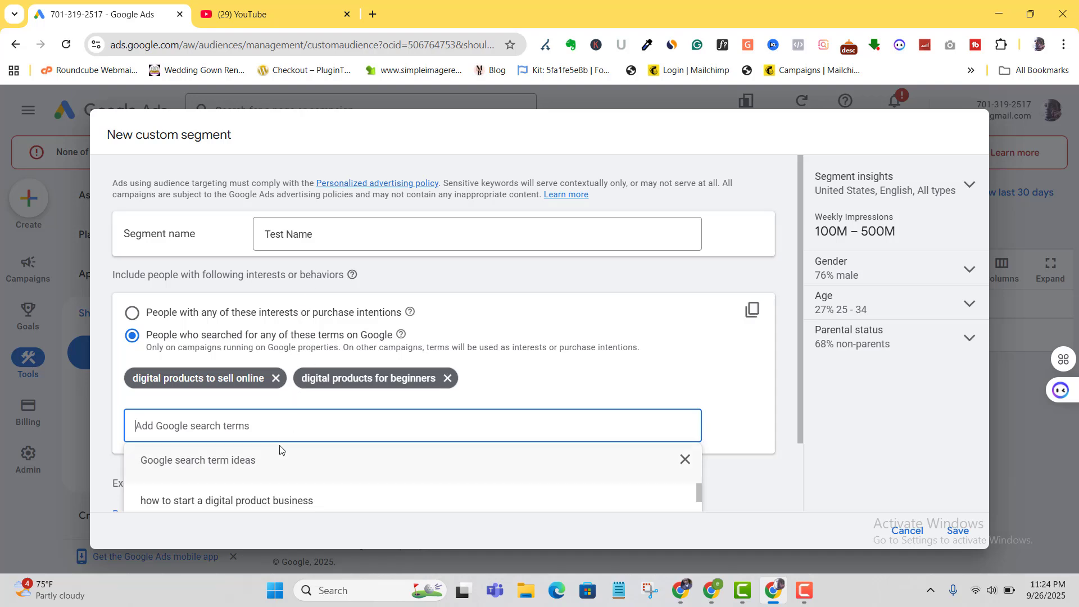
pyautogui.click(298, 11)
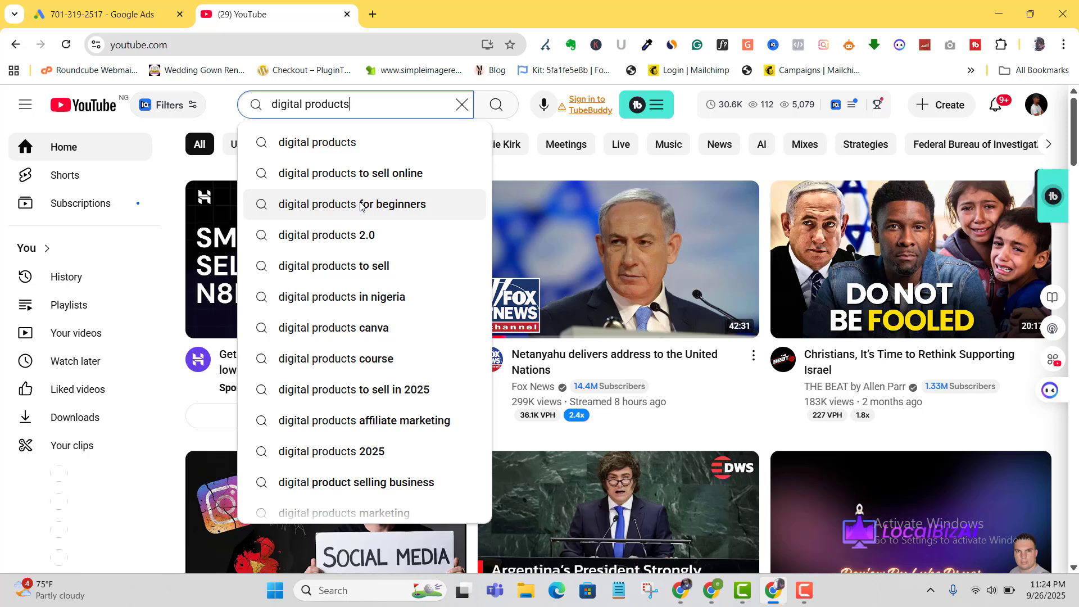
pyautogui.press('BackSpace')
pyautogui.press('BackSpace')
pyautogui.press('BackSpace')
pyautogui.press('BackSpace')
pyautogui.press('BackSpace')
pyautogui.press('BackSpace')
pyautogui.press('BackSpace')
pyautogui.press('BackSpace')
pyautogui.press('BackSpace')
pyautogui.press('BackSpace')
pyautogui.press('BackSpace')
pyautogui.press('BackSpace')
pyautogui.press('BackSpace')
pyautogui.press('BackSpace')
pyautogui.press('BackSpace')
pyautogui.press('BackSpace')
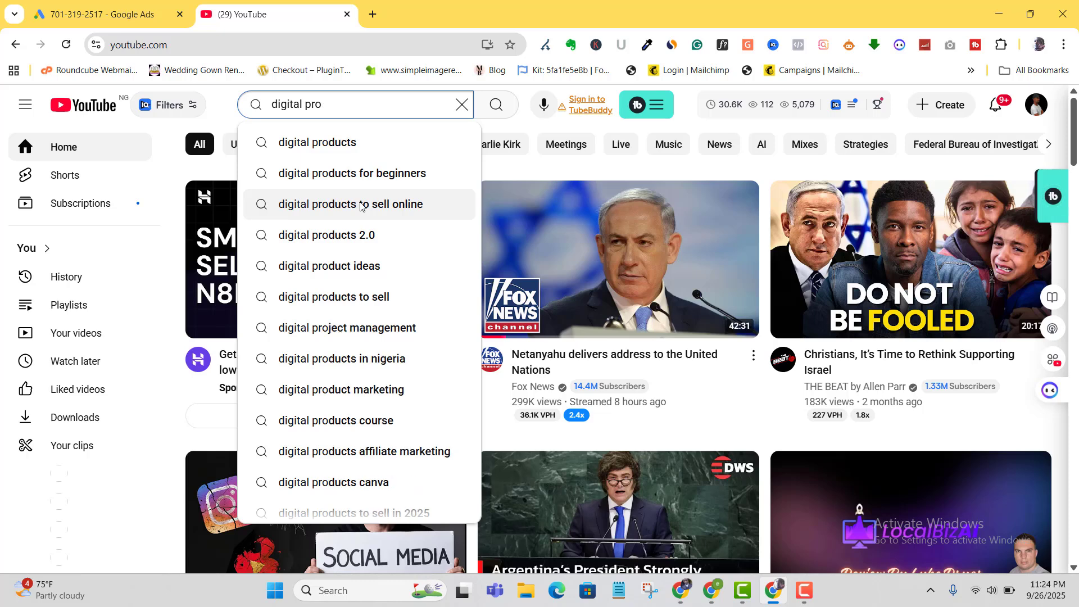
pyautogui.write('how')
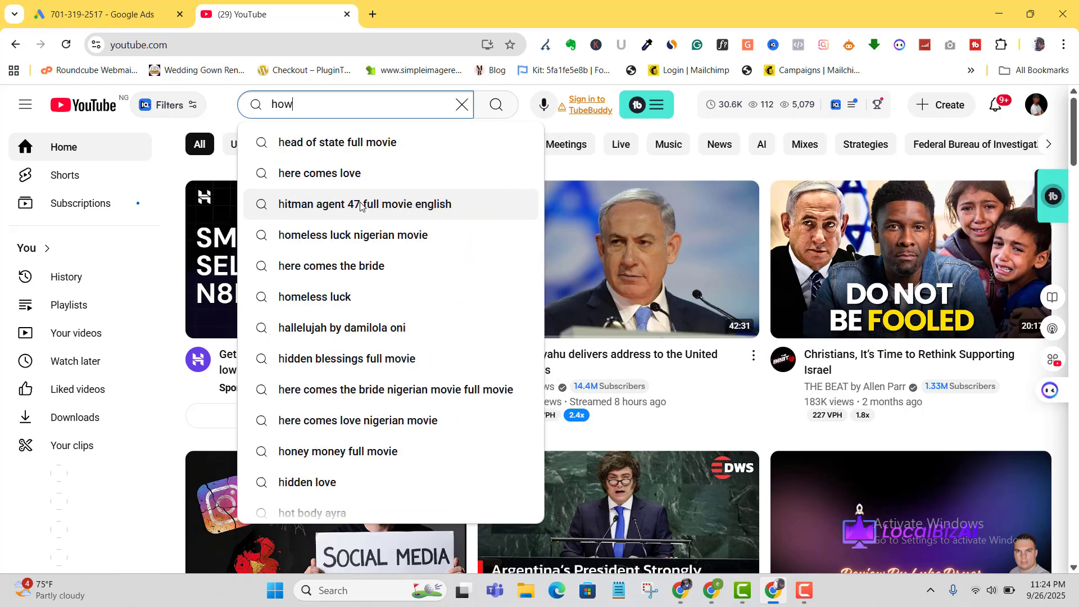
pyautogui.write(' to make mo')
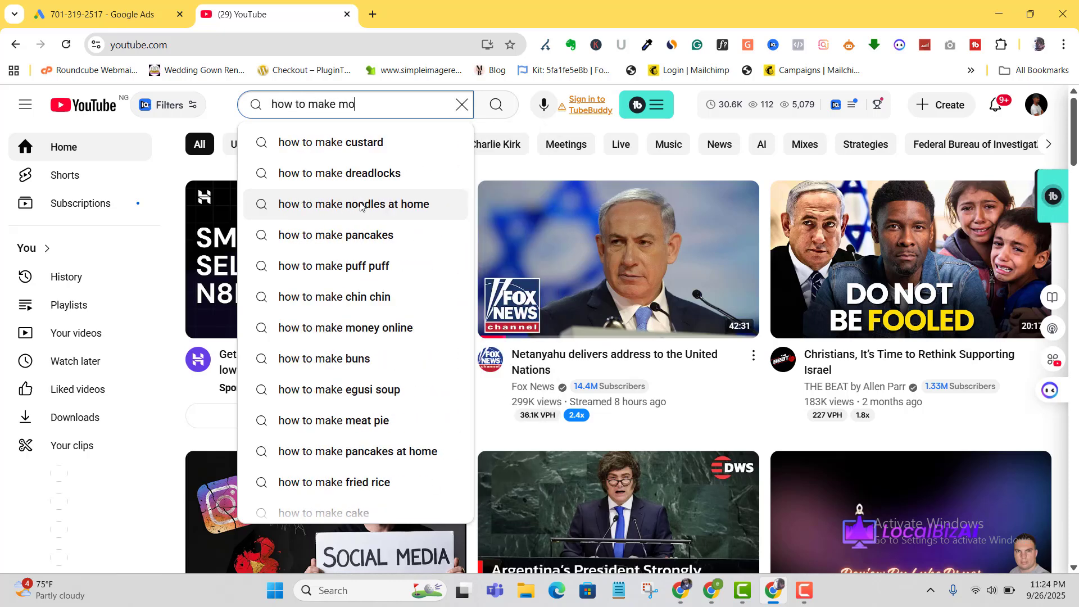
pyautogui.write('ney online')
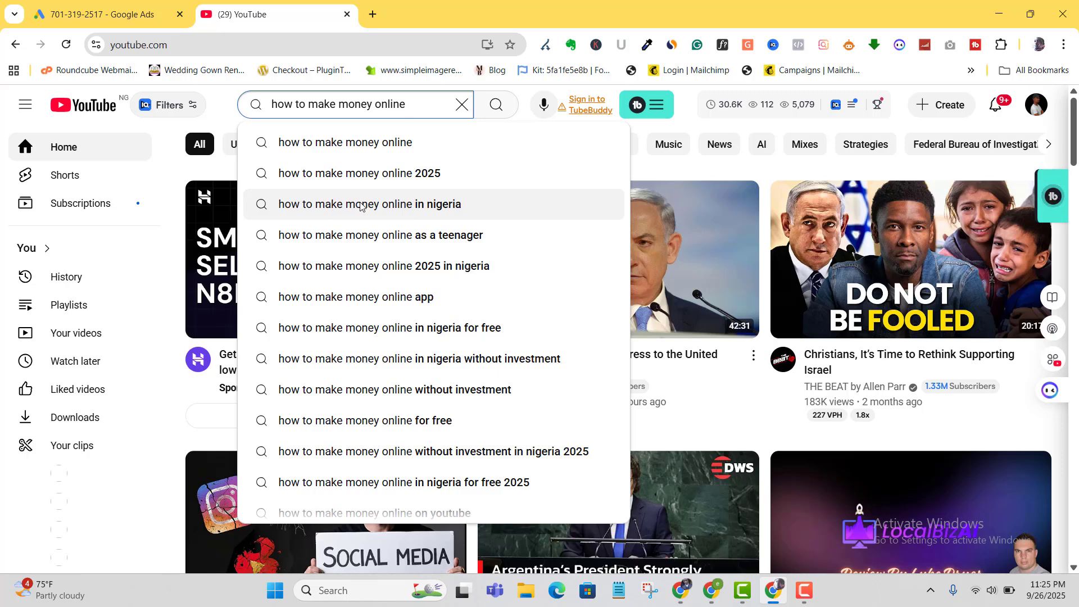
# Return to the Google Ads custom segment and rename it "digital products audience"
pyautogui.click(95, 14)
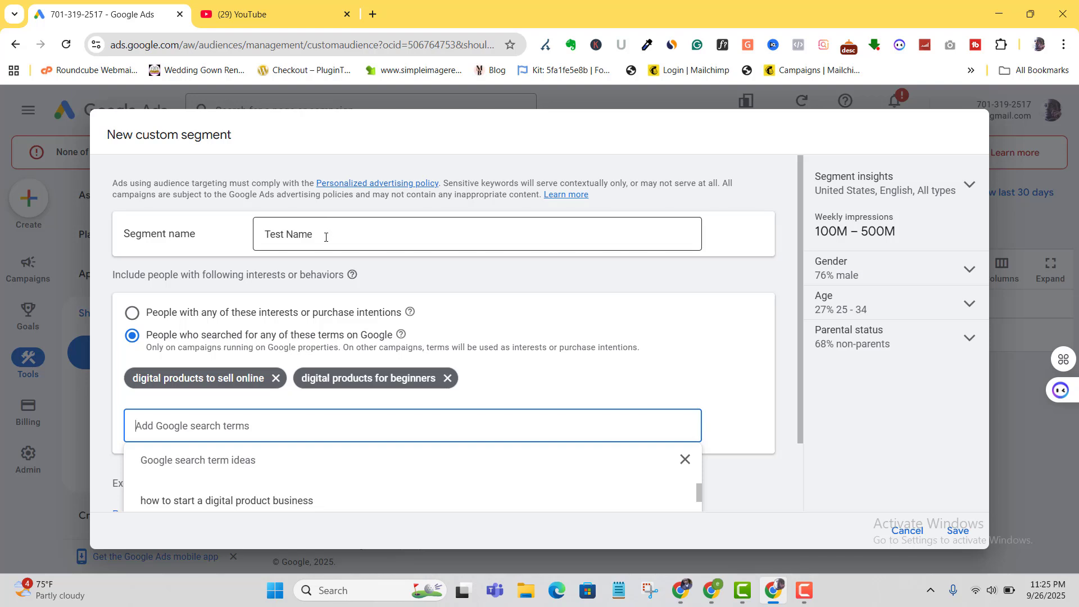
pyautogui.moveTo(326, 234); pyautogui.dragTo(262, 234)
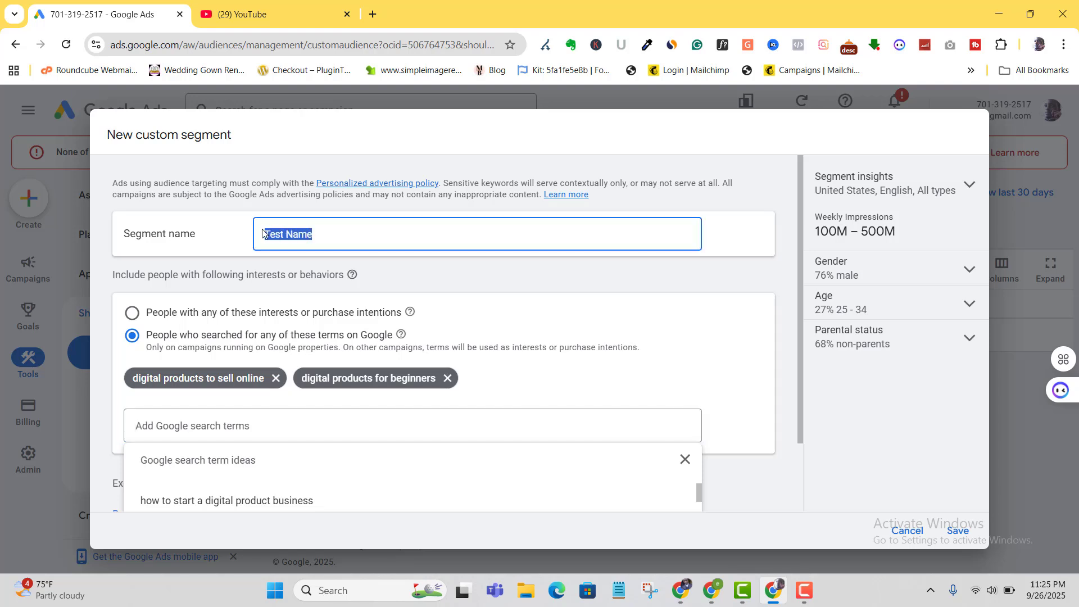
pyautogui.write('digital produuuct')
pyautogui.press('BackSpace')
pyautogui.press('BackSpace')
pyautogui.press('BackSpace')
pyautogui.press('BackSpace')
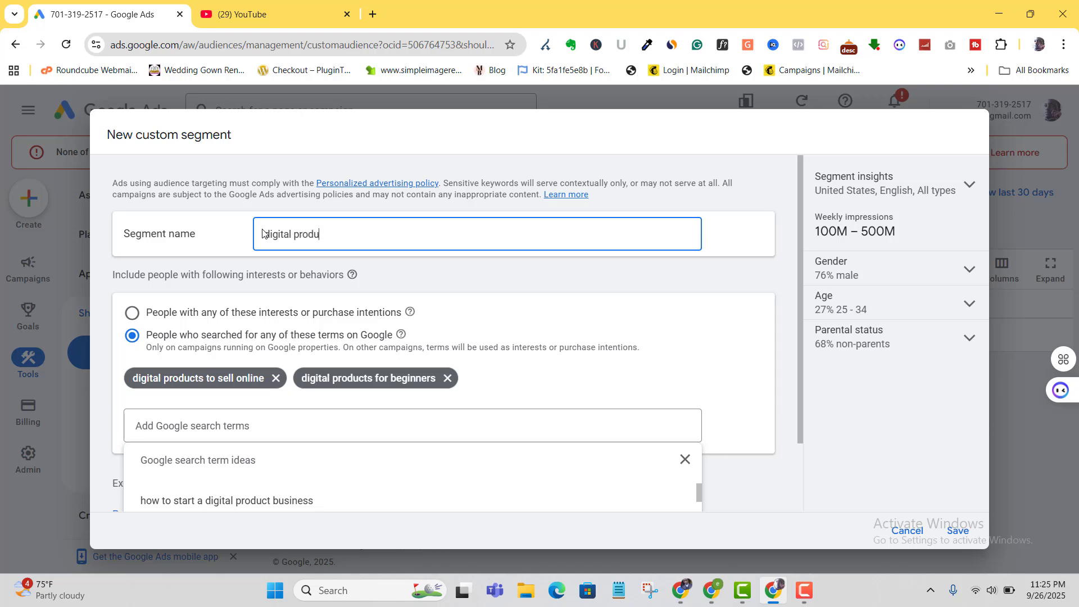
pyautogui.write('cts audience')
# Add the suggested Google search terms "how to sell digital products online" and "best digital products to sell" to the custom segment
pyautogui.click(258, 2)
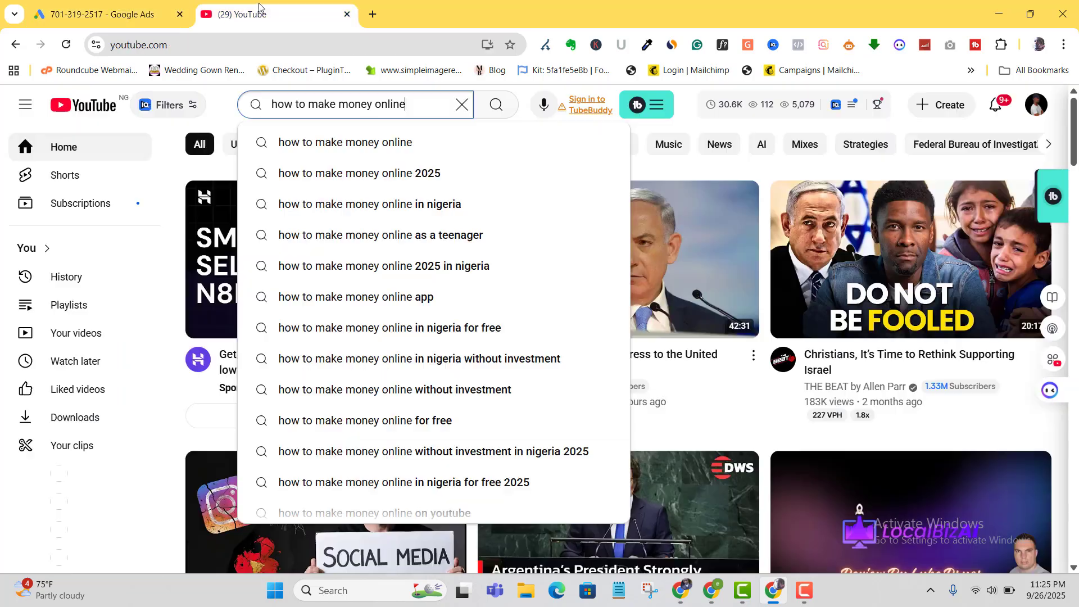
pyautogui.click(124, 5)
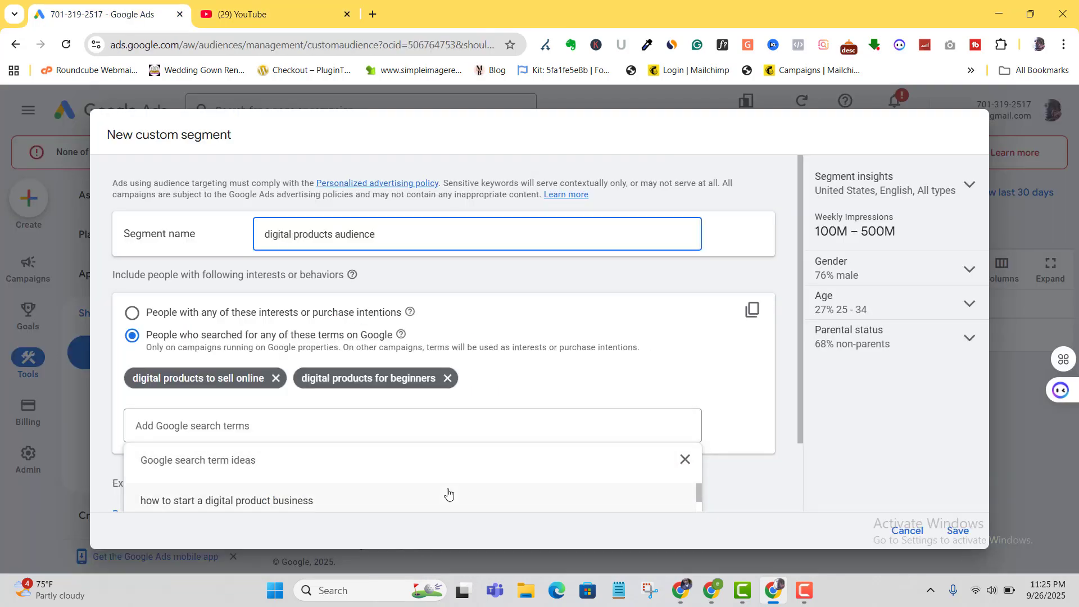
pyautogui.scroll(-2, 446, 491)
pyautogui.click(235, 451)
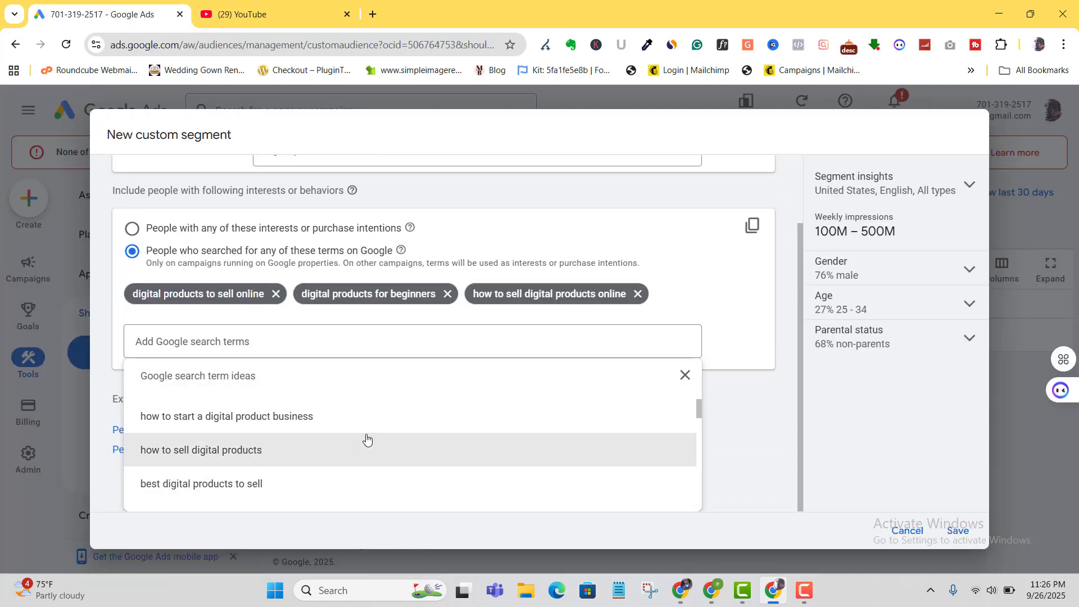
pyautogui.click(231, 485)
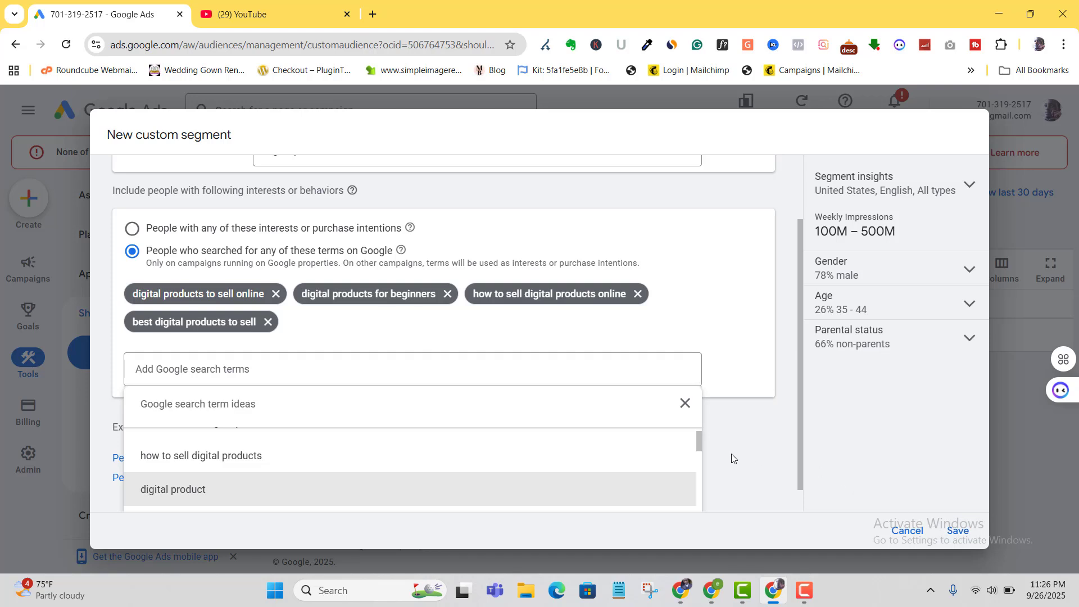
pyautogui.scroll(2, 731, 453)
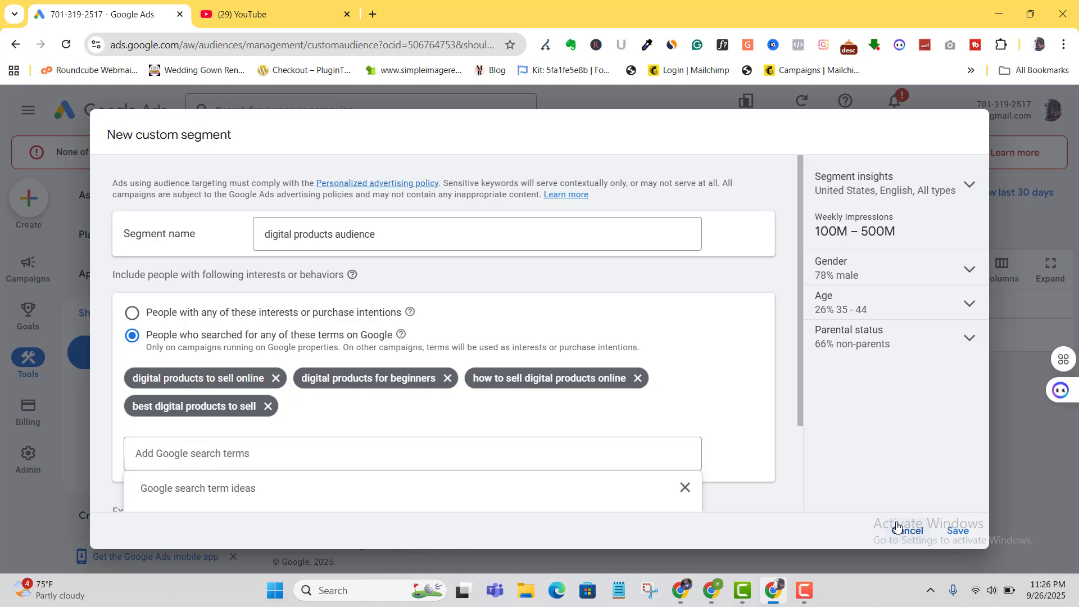
# Review the YouTube suggestions for "how to make money online" against the segment's search terms, ending back in Google Ads
pyautogui.click(247, 16)
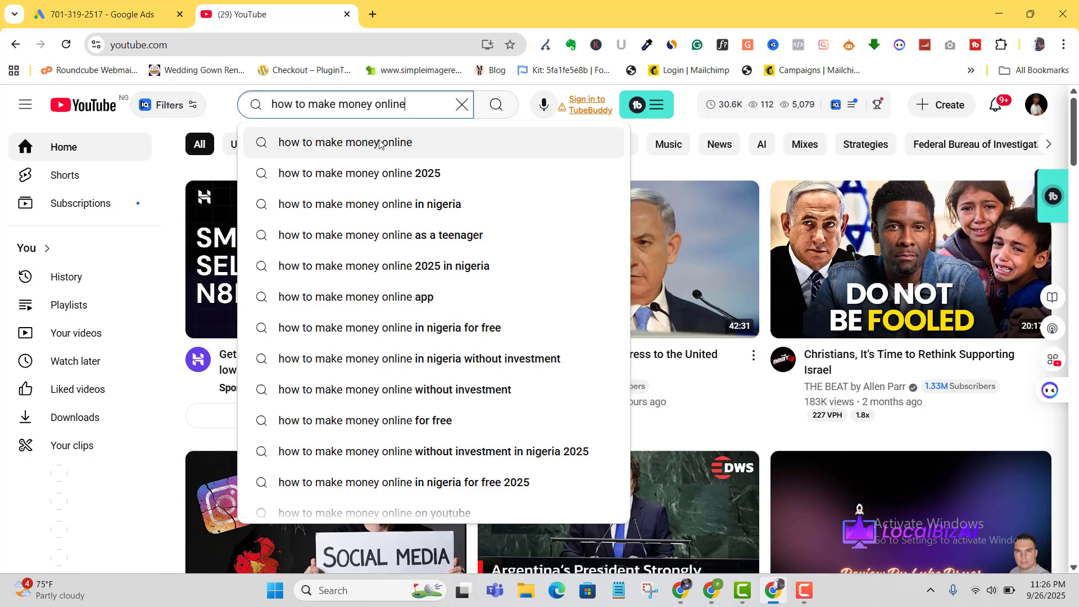
pyautogui.click(124, 9)
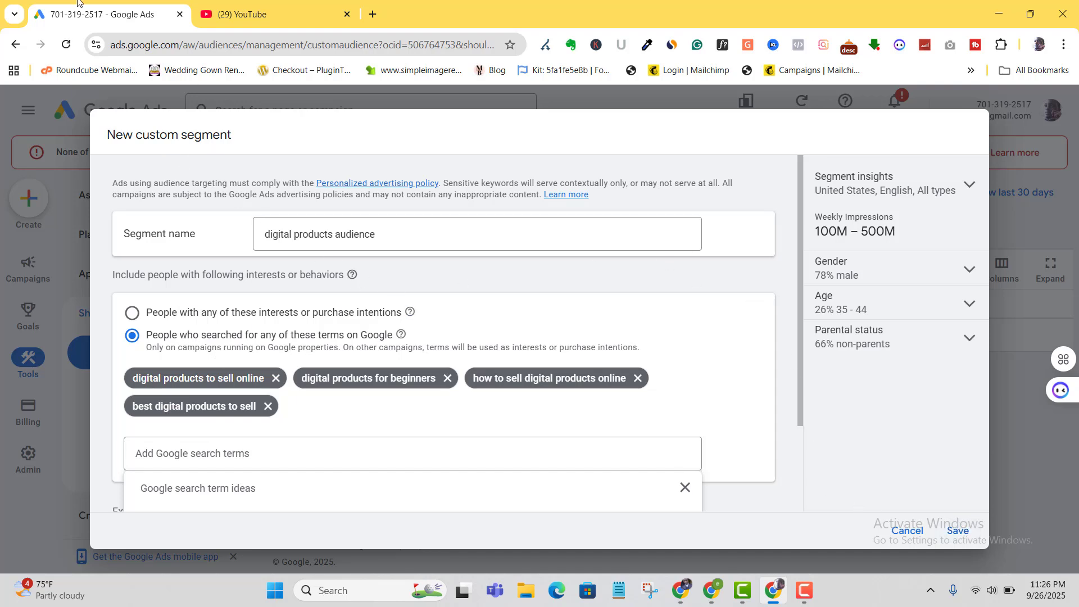
pyautogui.click(247, 14)
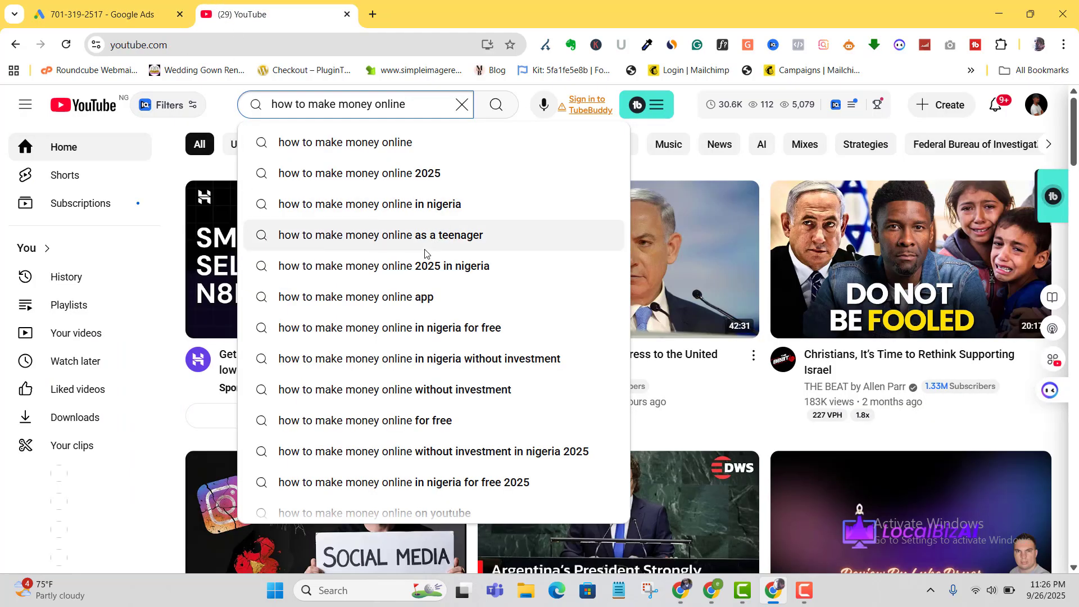
pyautogui.click(122, 11)
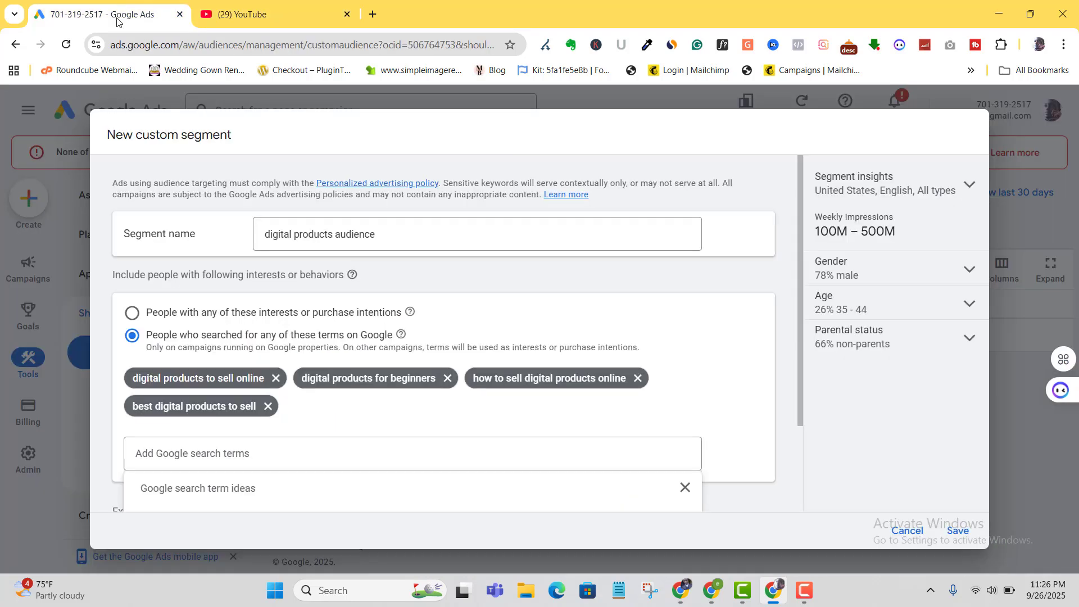